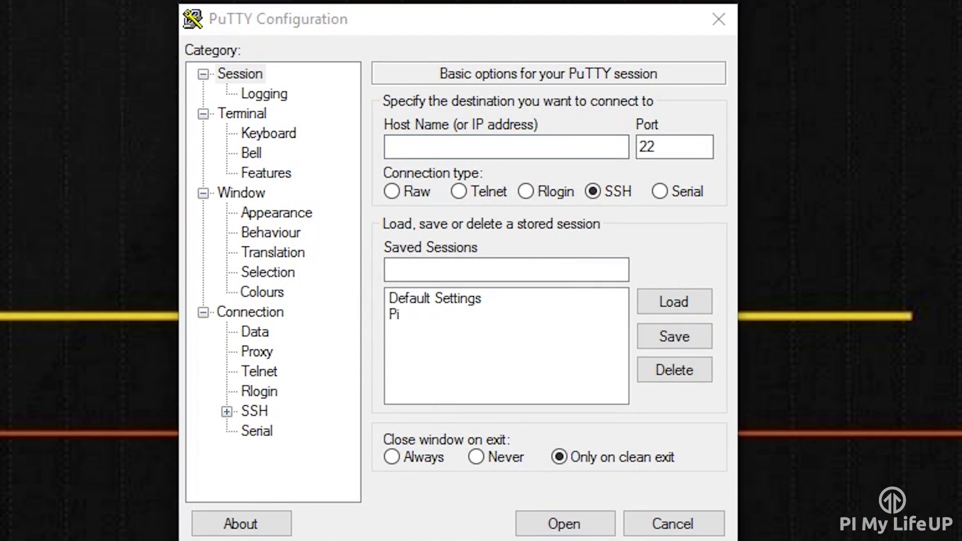
Connect to 192.168.1.108, log in as the pi user, and type sudo nano /etc/lightdm/lightdm.conf.
click(469, 144)
text(192.168.1.10)
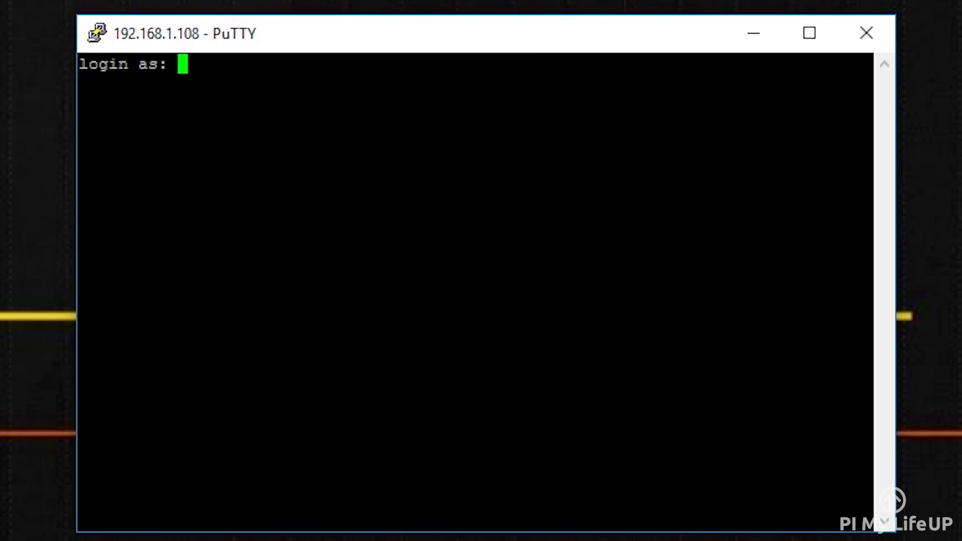
text(pi)
key(Return)
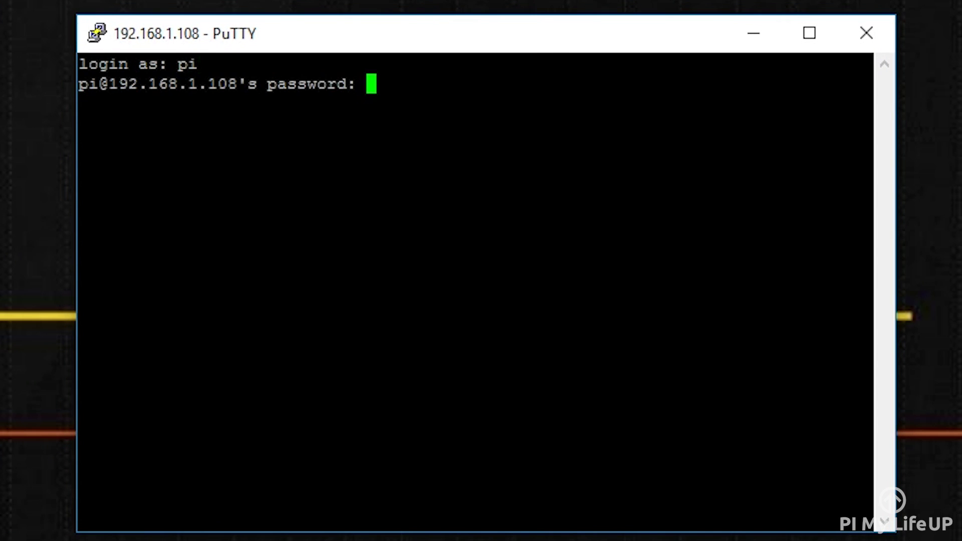
key(Return)
text(sudo nano /et)
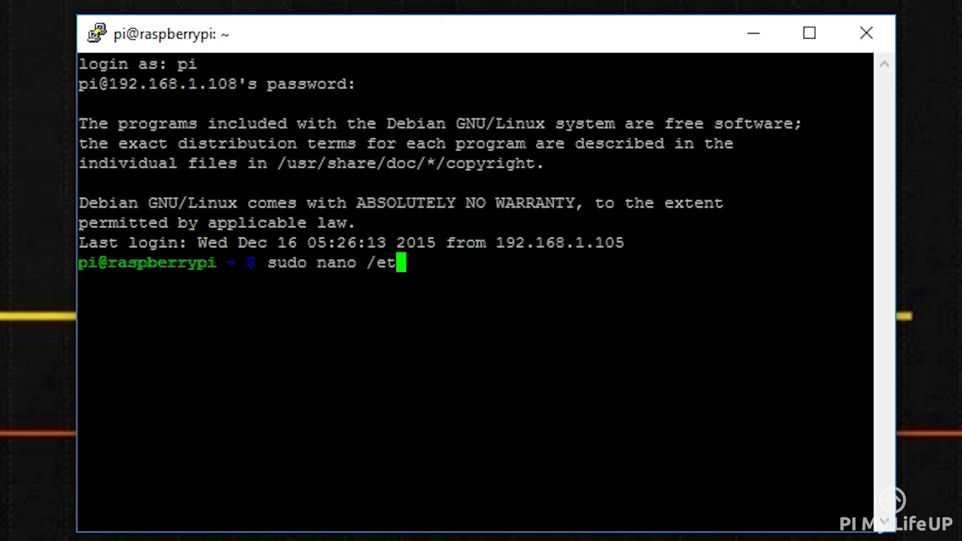
text(c/light)
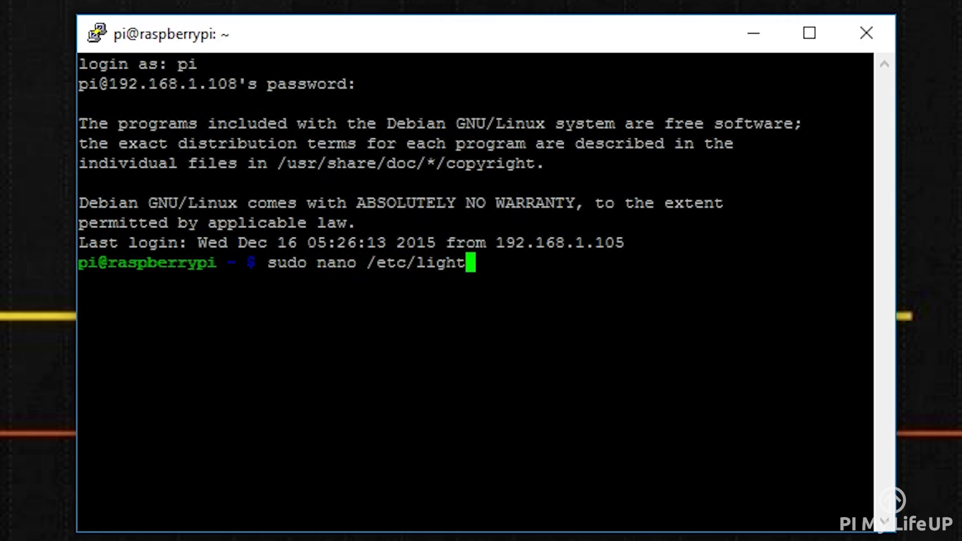
text(dm/lightdm)
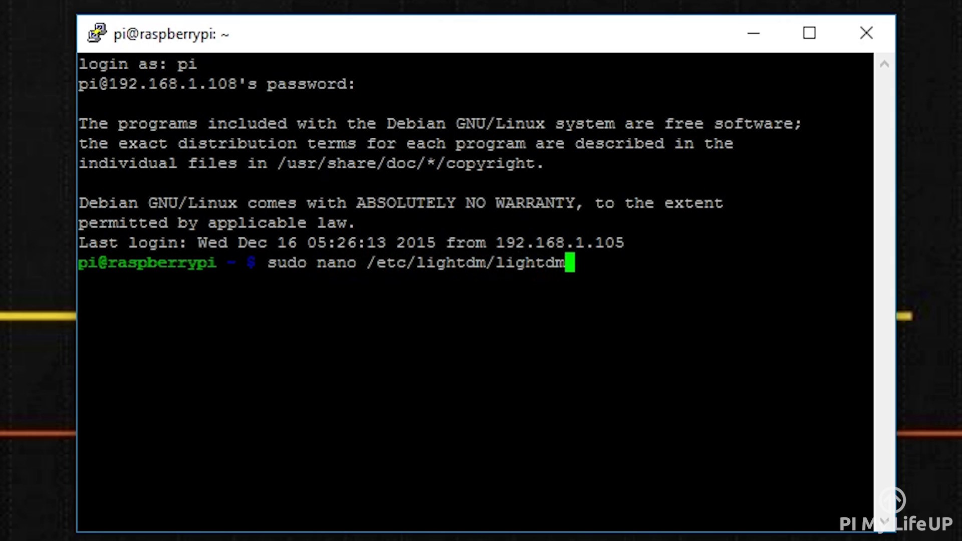
text(.conf)
Open lightdm.conf and add the line xserver-command=X -s 0 -dpms under [SeatDefaults].
key(Return)
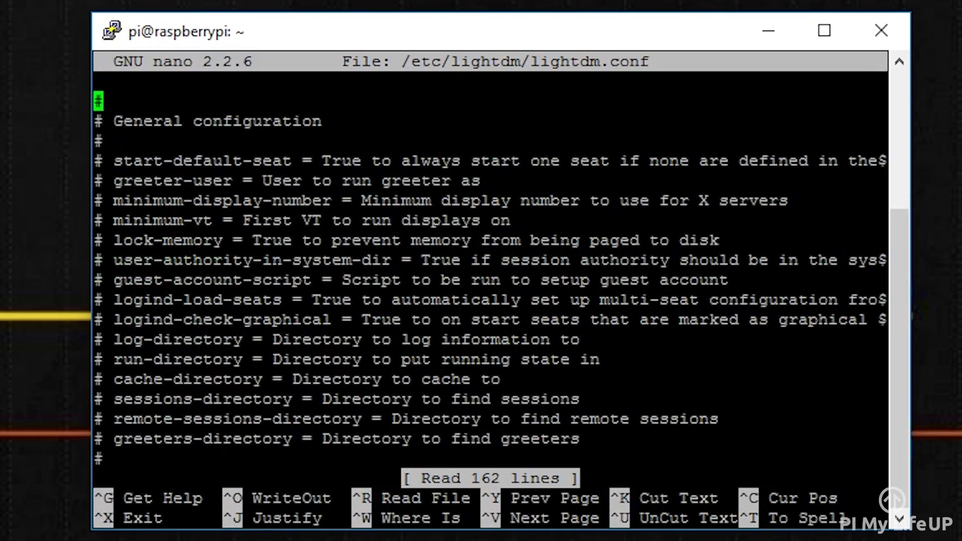
key(Down)
key(Down)
key(Down)
key(Down)
key(Down)
key(Down)
key(Down)
key(Down)
key(Down)
key(Down)
key(Down)
key(Down)
key(Down)
key(Down)
key(Down)
key(Down)
key(Down)
key(Down)
key(Down)
key(Down)
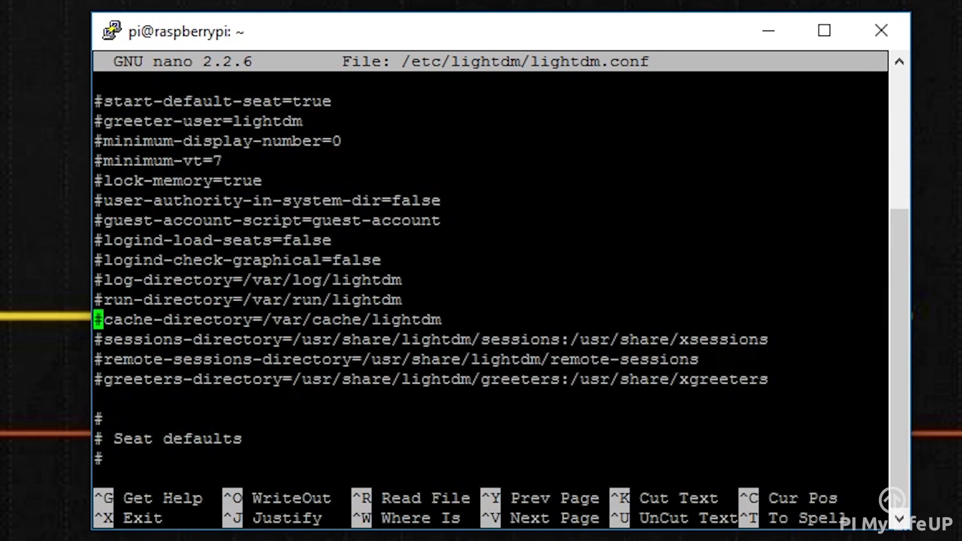
key(Down)
key(Down)
key(Down)
key(Down)
key(Down)
key(Down)
key(Down)
key(Down)
key(Up)
key(ctrl+k)
key(ctrl+k)
key(Down)
key(Down)
key(Down)
key(Down)
key(Down)
key(Down)
key(Down)
key(Down)
key(Down)
key(Down)
key(Down)
key(Down)
key(Down)
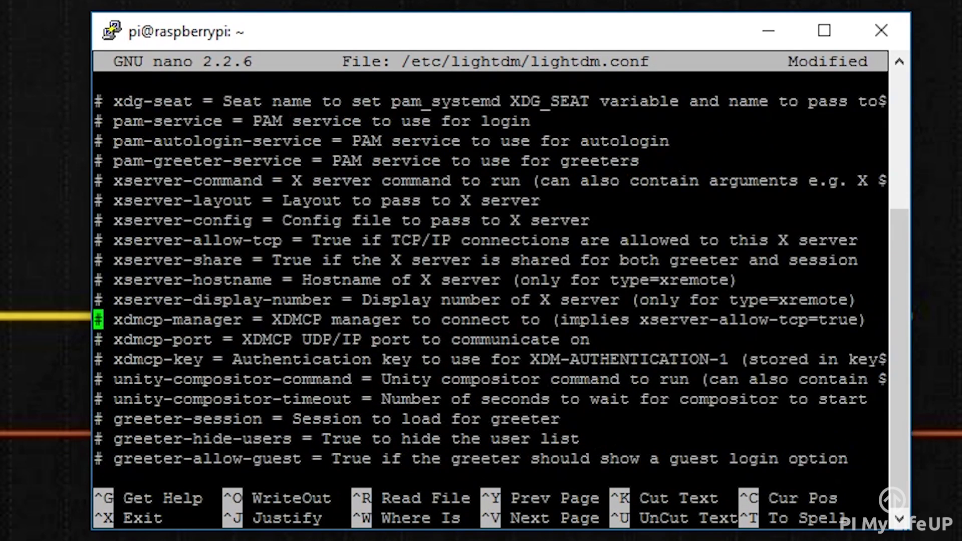
key(Down)
key(Down)
key(Down)
key(Down)
key(Down)
key(Down)
key(Down)
key(Down)
key(Down)
key(Down)
key(Down)
key(Down)
key(Down)
key(Down)
key(Down)
key(Down)
key(Down)
key(Down)
key(Down)
key(Down)
key(Up)
key(Up)
key(Up)
key(Up)
key(Up)
key(Up)
key(Up)
key(Up)
key(Up)
key(Up)
key(Up)
key(Return)
key(Up)
text(xserver-command=)
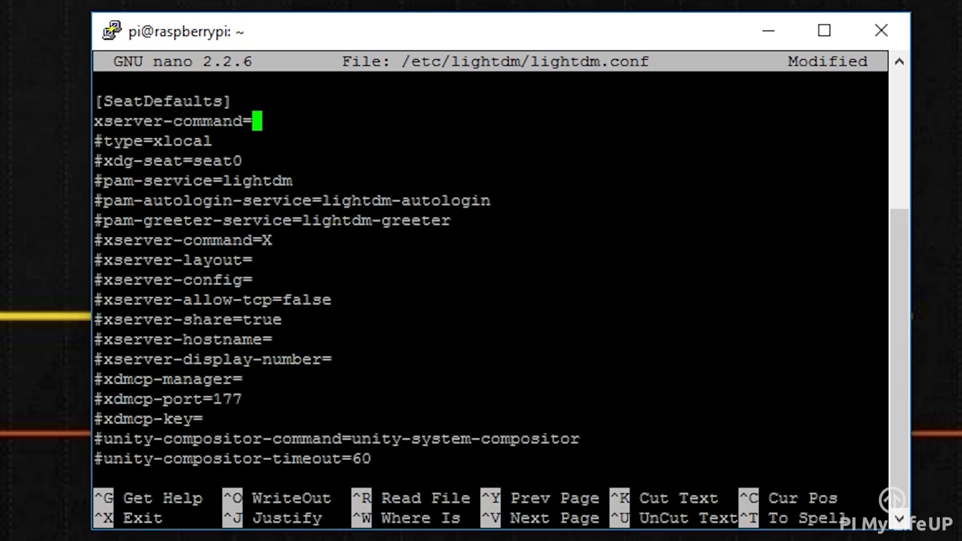
text(X -s 0 -)
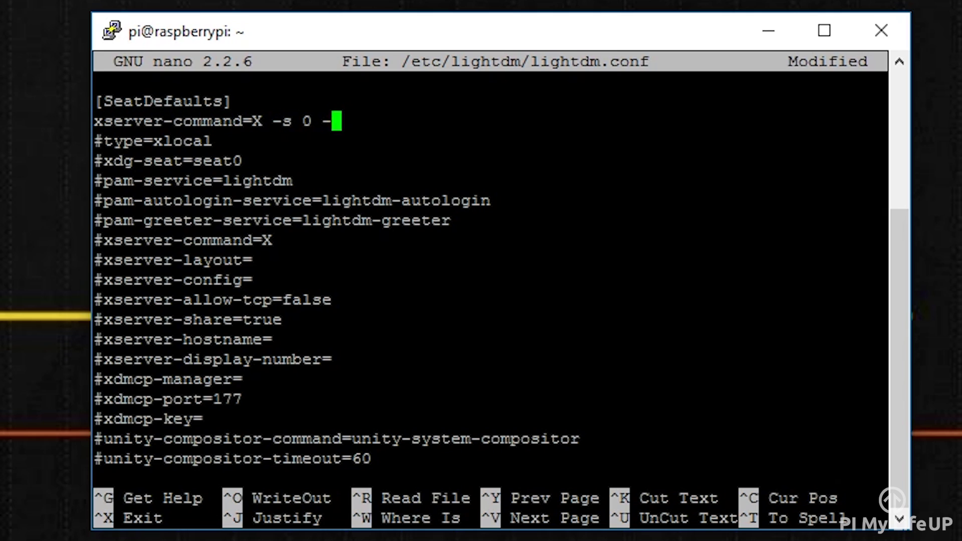
text(dpms)
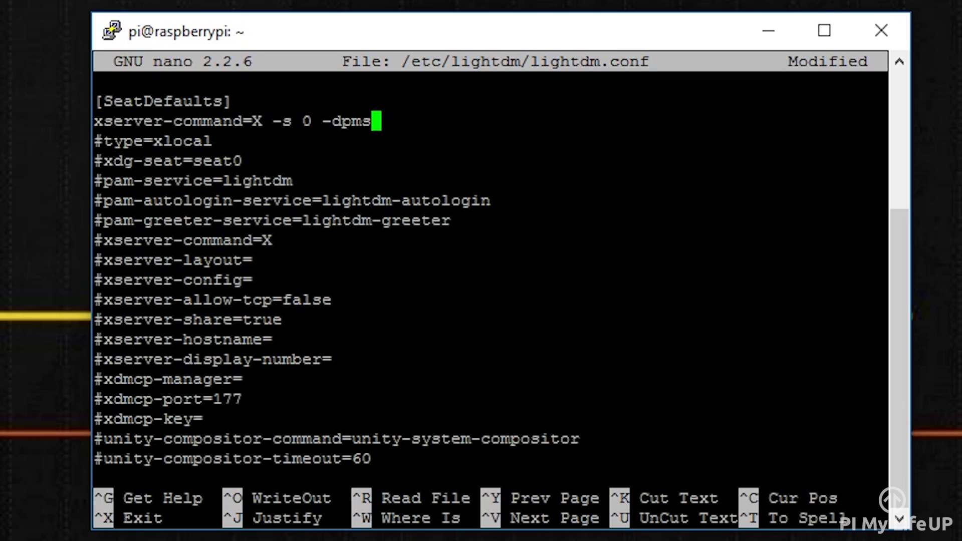
Save the changes to lightdm.conf and exit nano.
key(ctrl+x)
key(y)
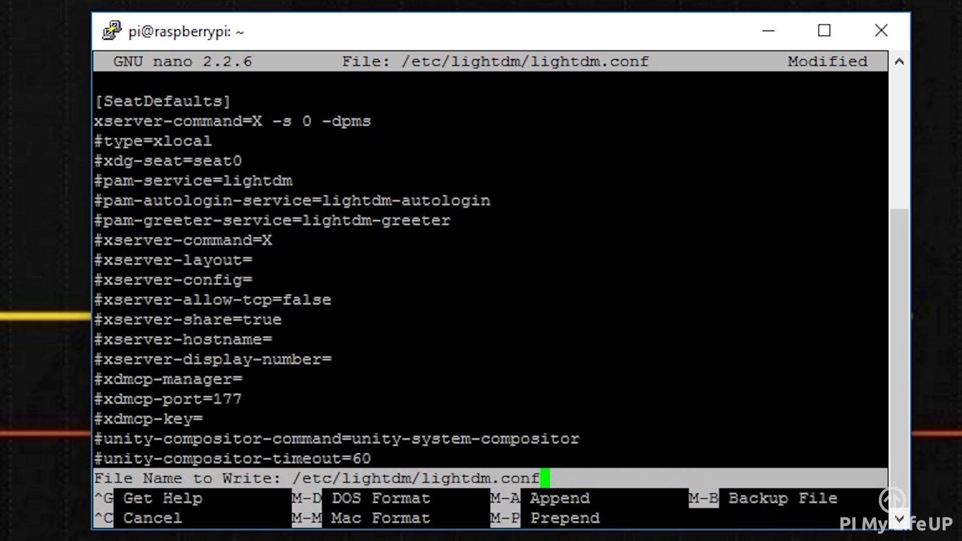
key(Return)
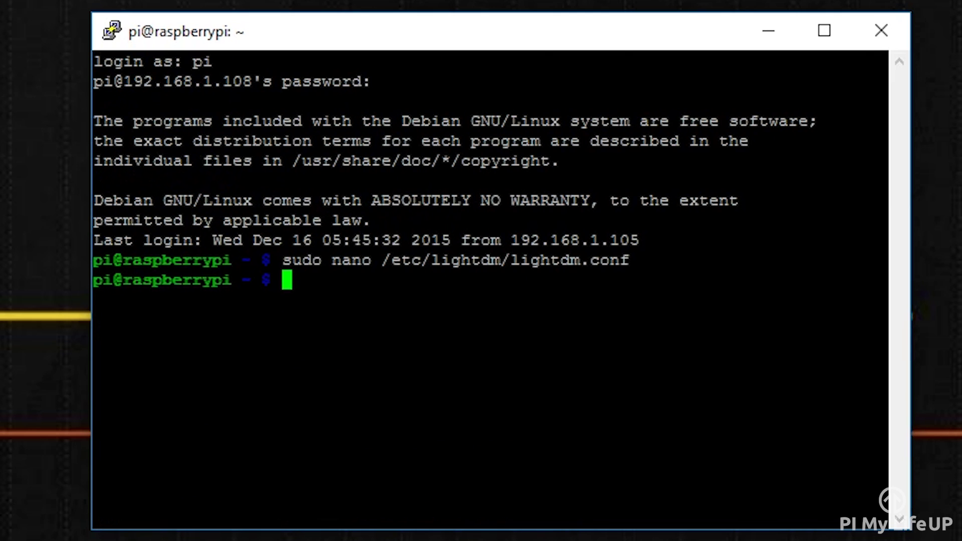
Reboot the Pi with sudo reboot and dismiss PuTTY's lost-connection error.
text(sudo reb)
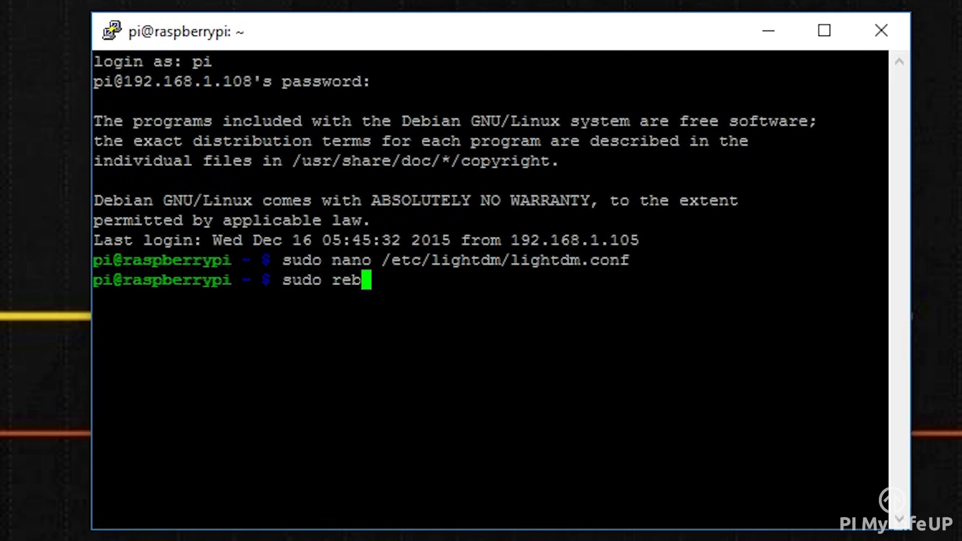
text(oot)
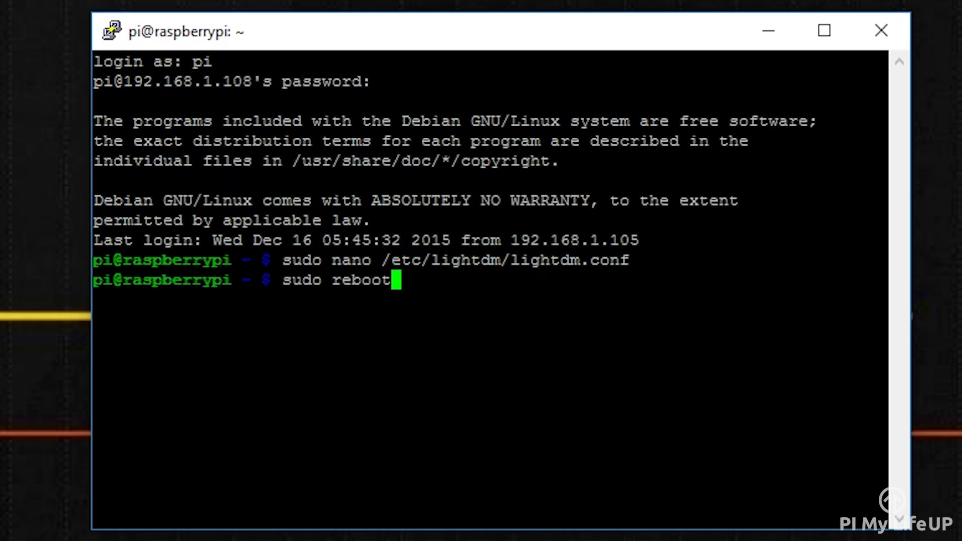
key(Return)
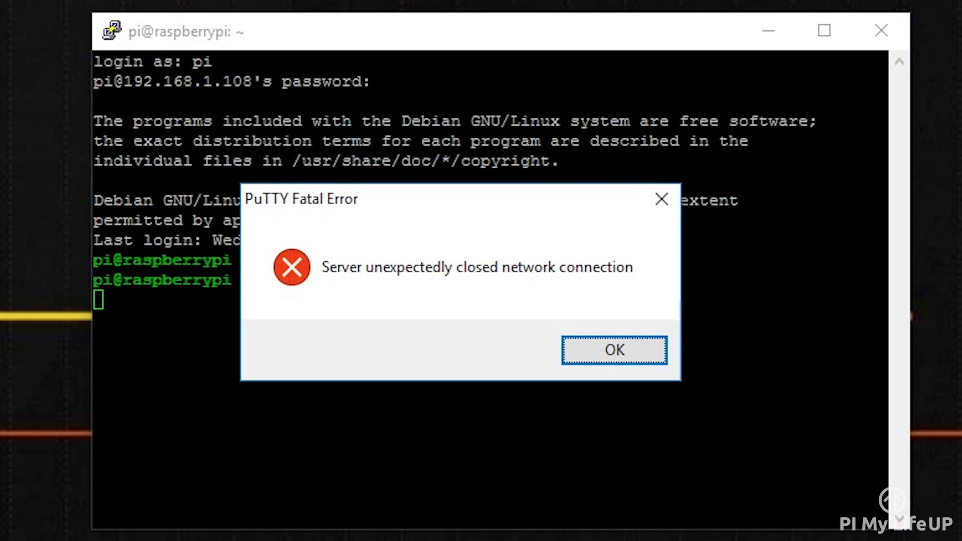
key(Return)
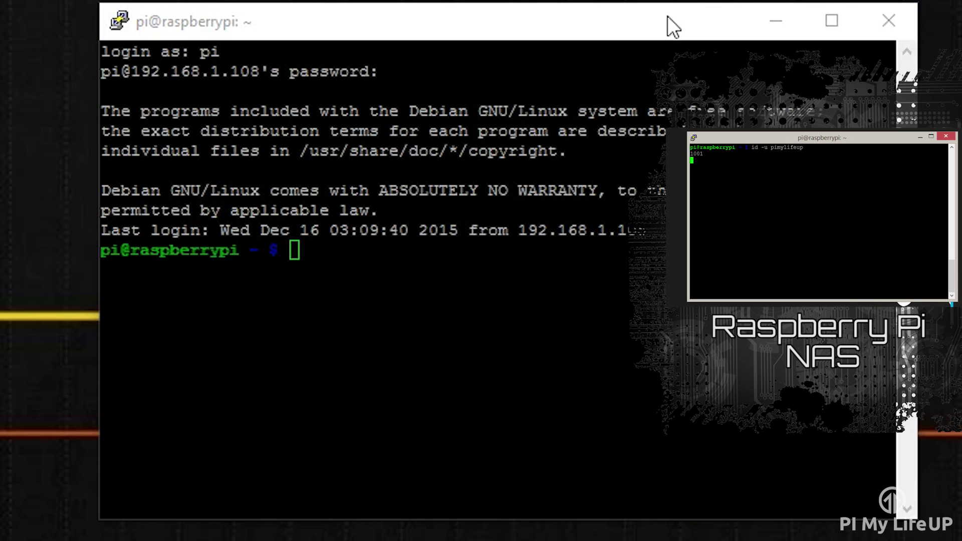
Install the feh package with sudo apt-get install feh, then clear the terminal.
click(665, 19)
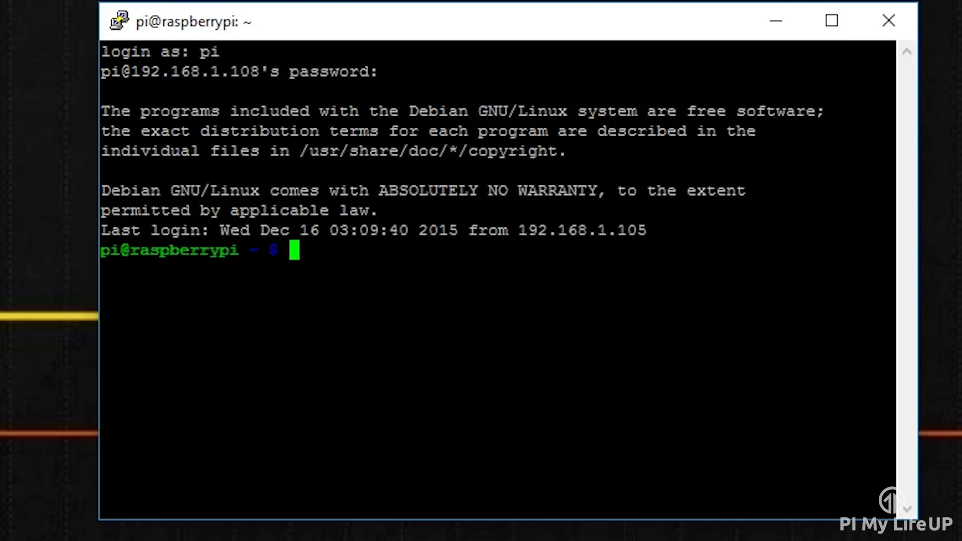
text(sudo ap)
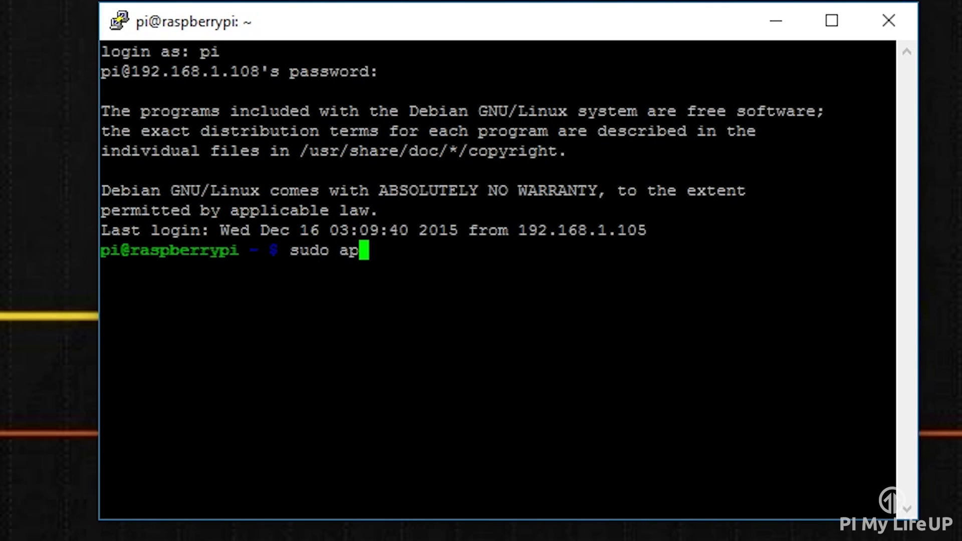
text(t-get install feh)
key(Return)
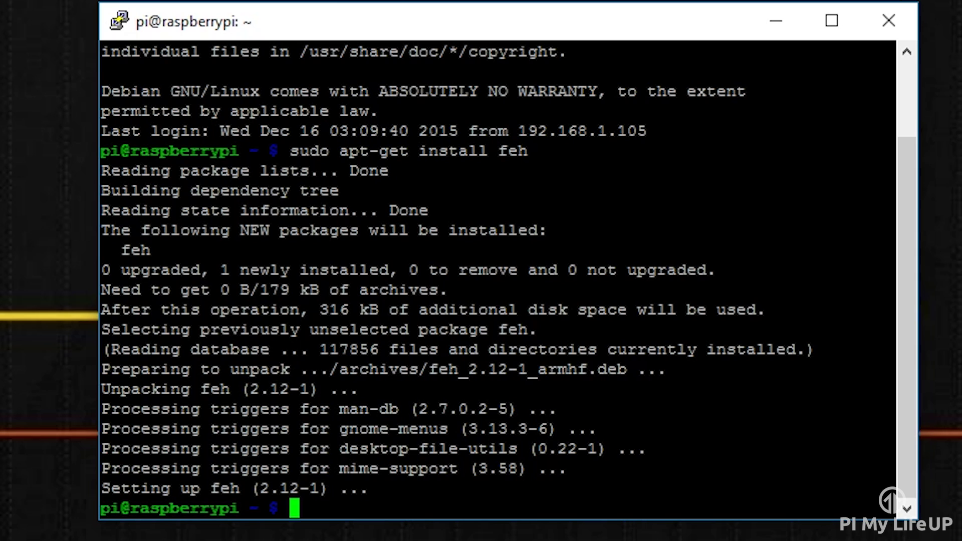
text(clear)
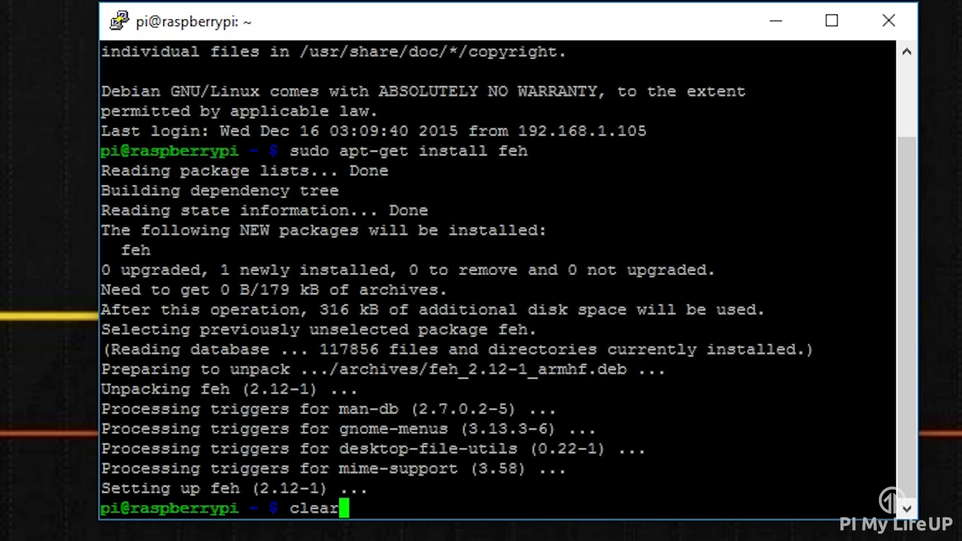
key(Return)
Enter the feh command with --quiet --preload --randomize --full-screen --reload 60 for the Collection folder.
text(DISPLAY=:0.0 XAUTHORITY=/home/pi/.Xauth)
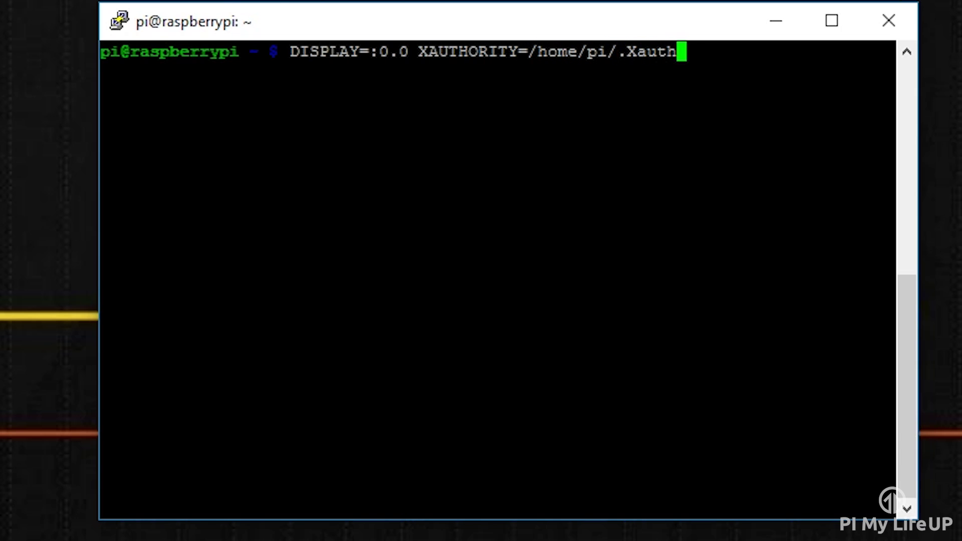
text(ority /usr/bi)
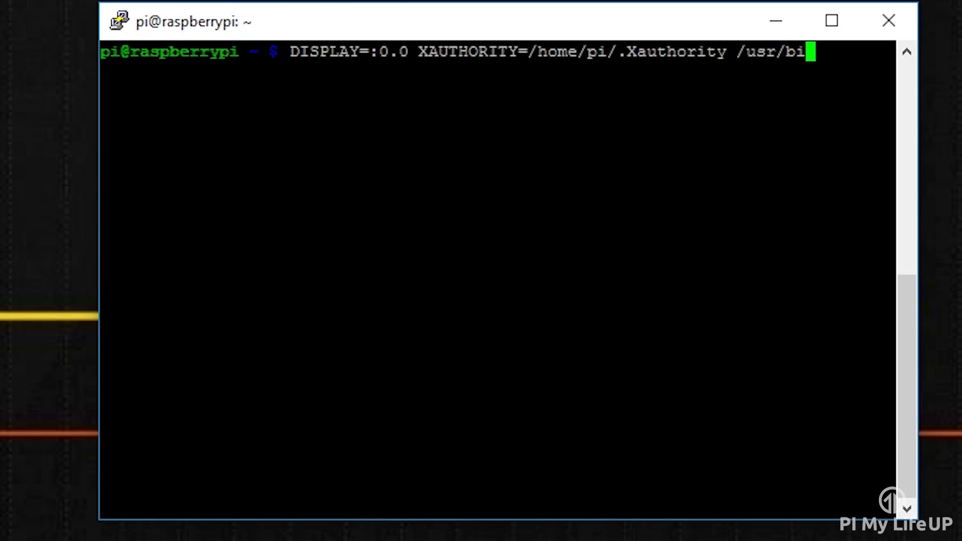
text(n/feh )
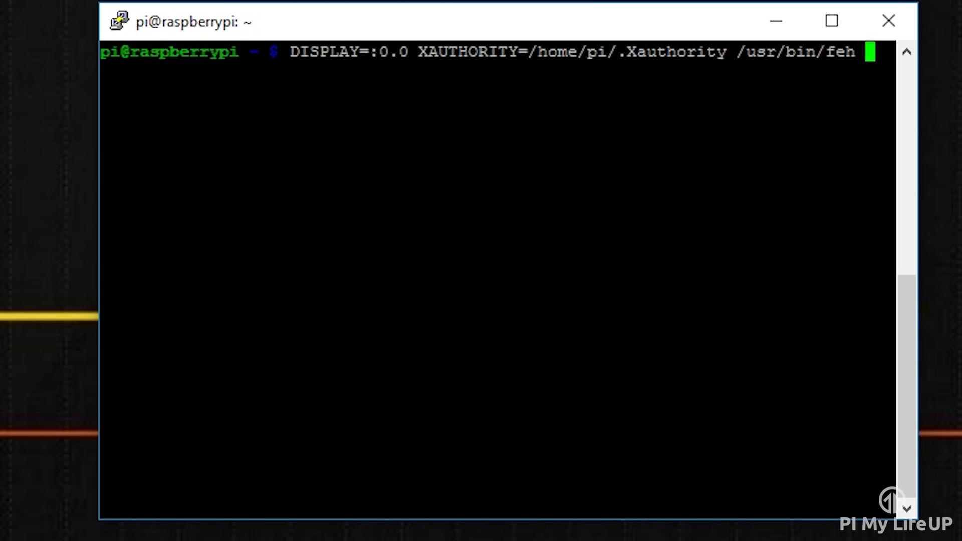
text(--quiet )
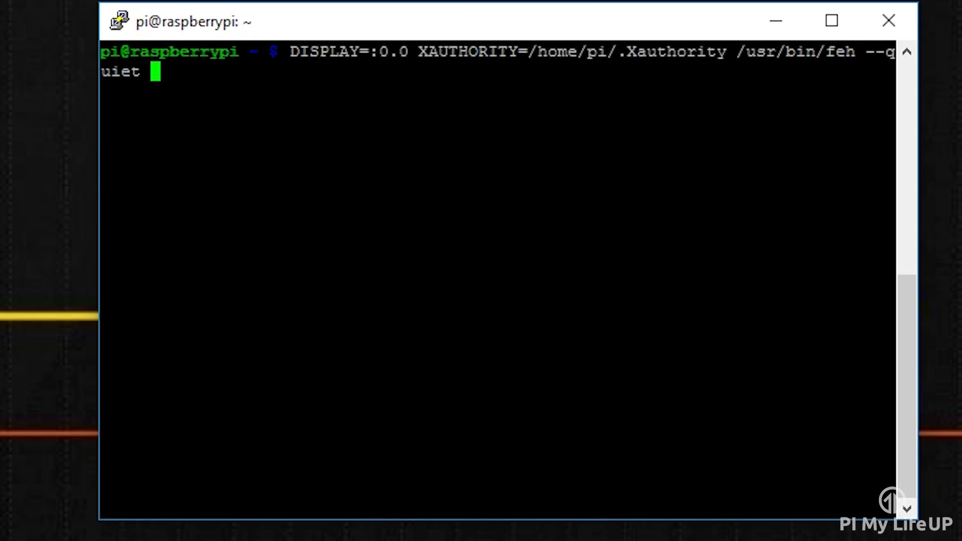
text(--preload --random)
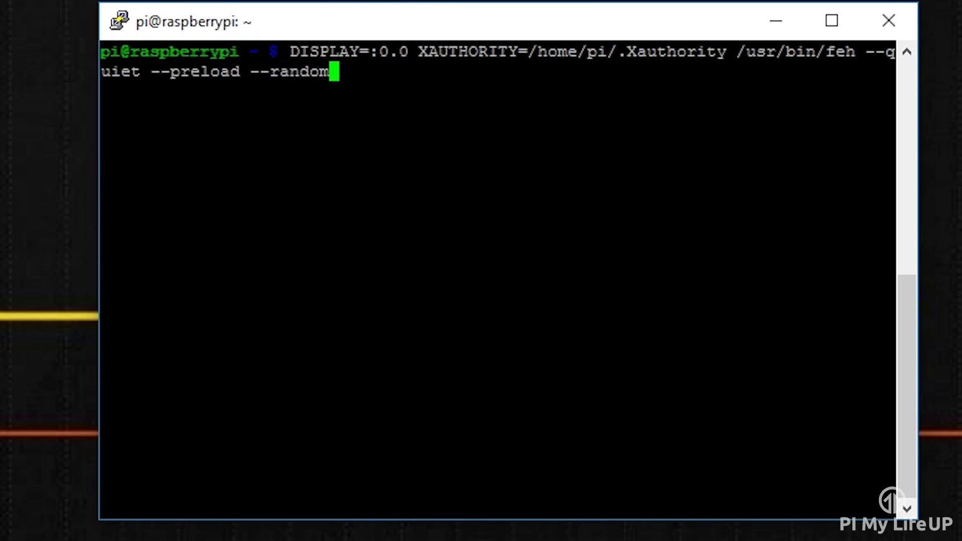
text(ize --full-screen)
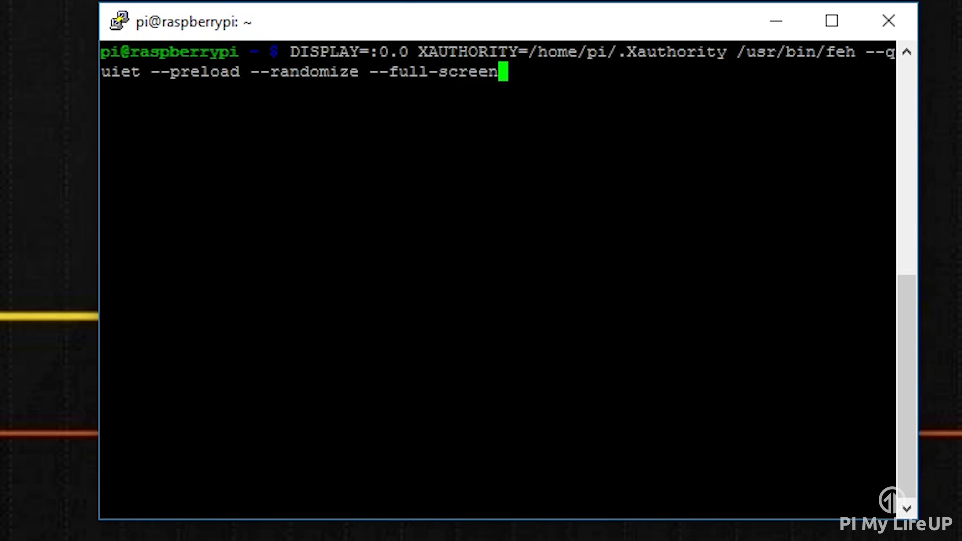
text( --reload 60 -)
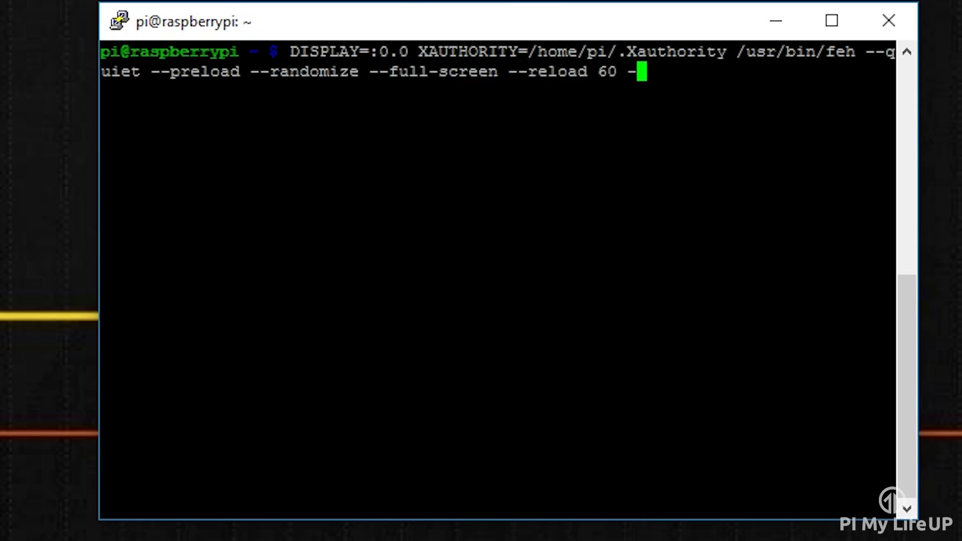
text(Y --slideshow)
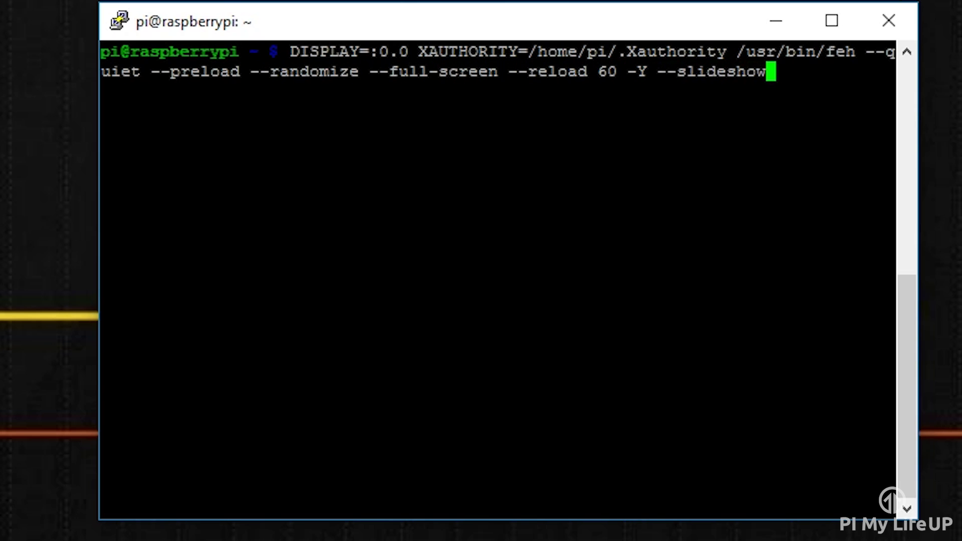
text(-delay 15.)
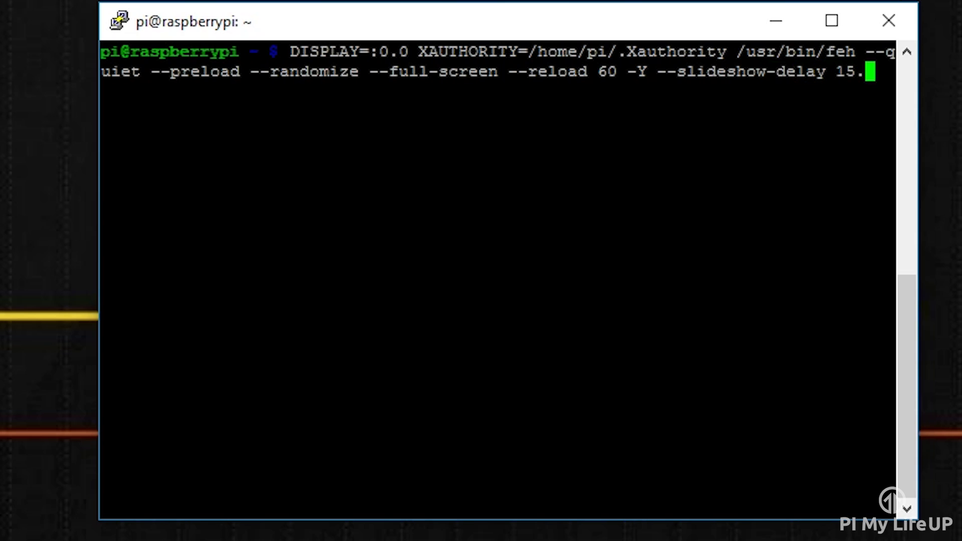
text(0 /media)
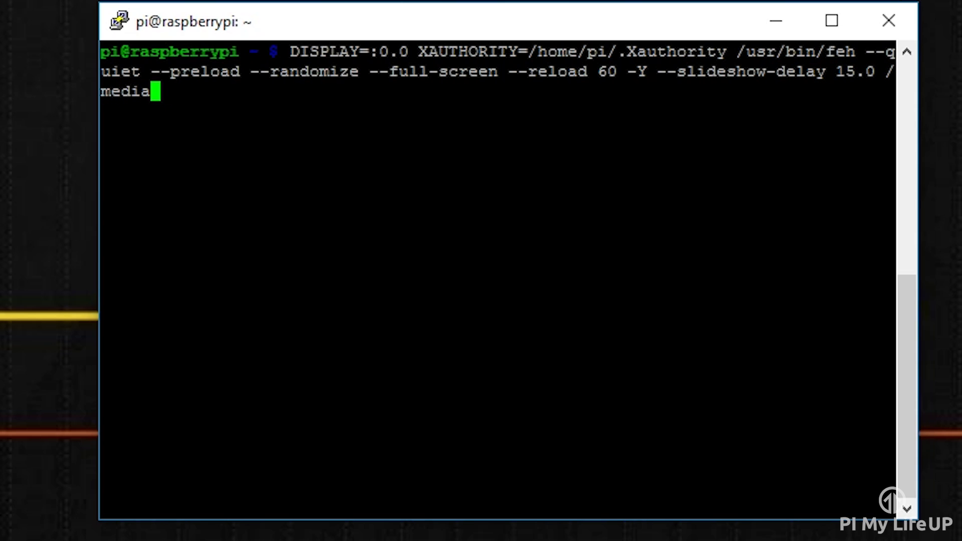
text(/NASHDD1/test/Collec)
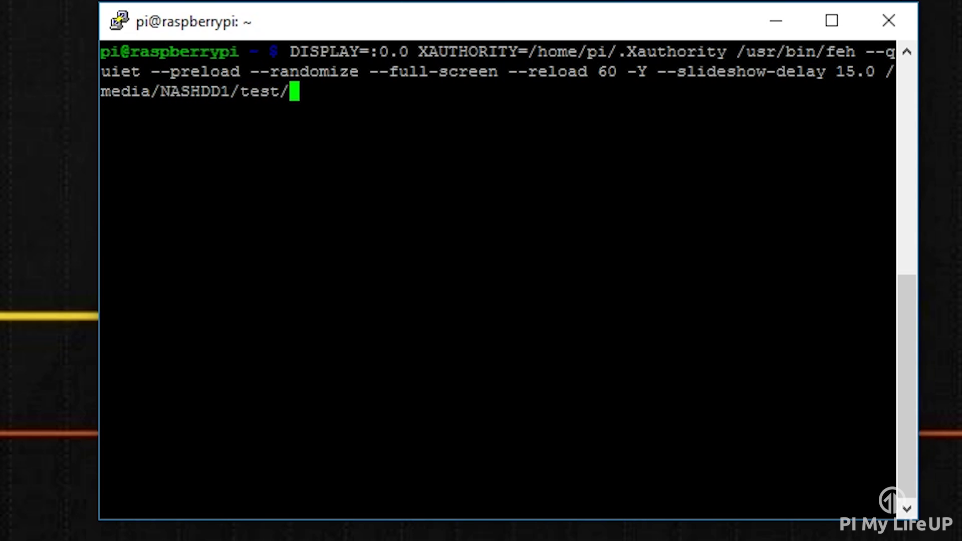
text(tion)
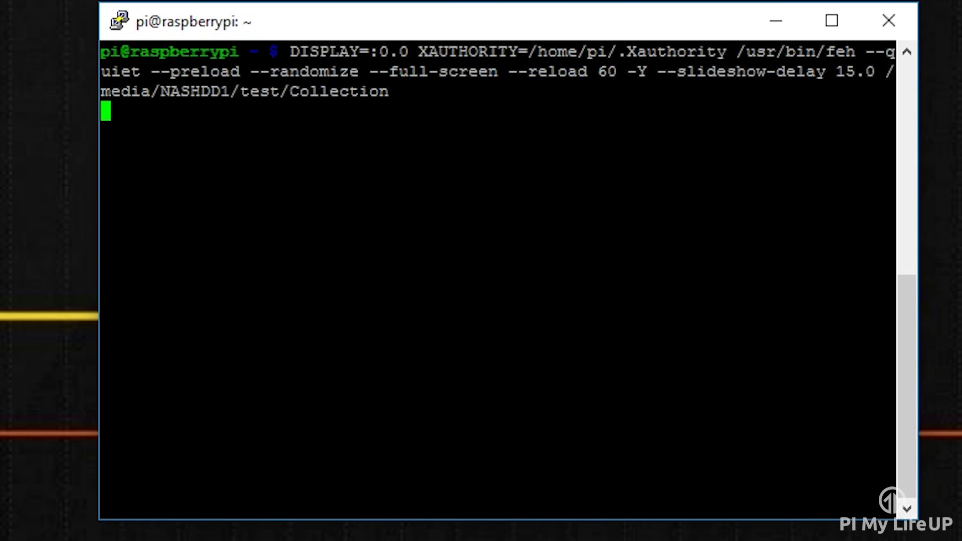
Stop the slideshow, rerun feh with -q -p -Z -F -R 60 -Y -D 15.0, then stop it.
key(ctrl+c)
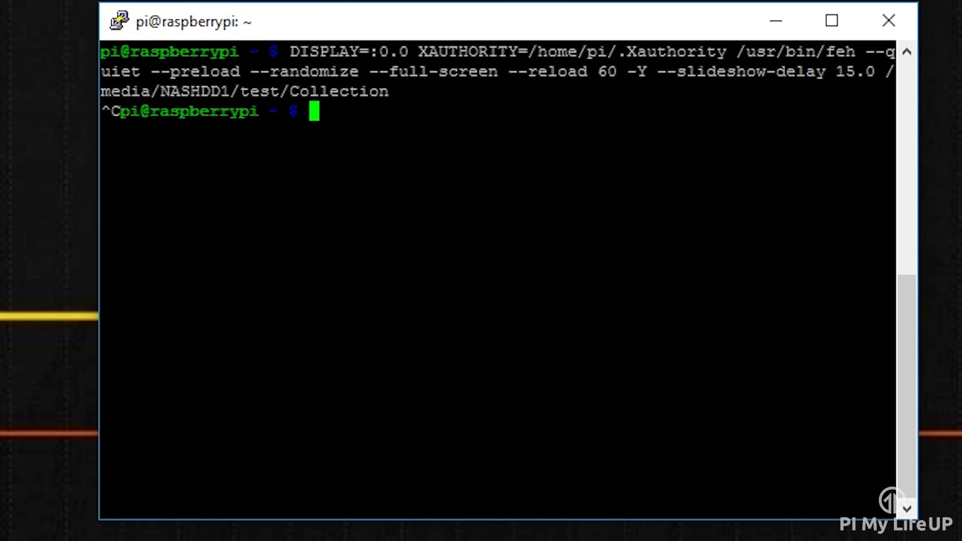
text(DISPLAY=:0.0 XAUTHORITY)
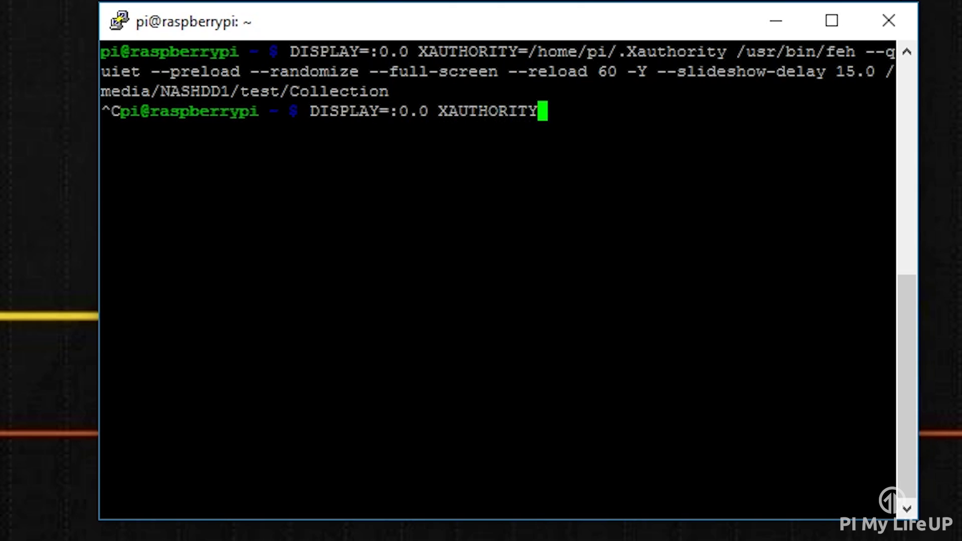
text(=/home/pi/.Xauthority /usr/bin/feh)
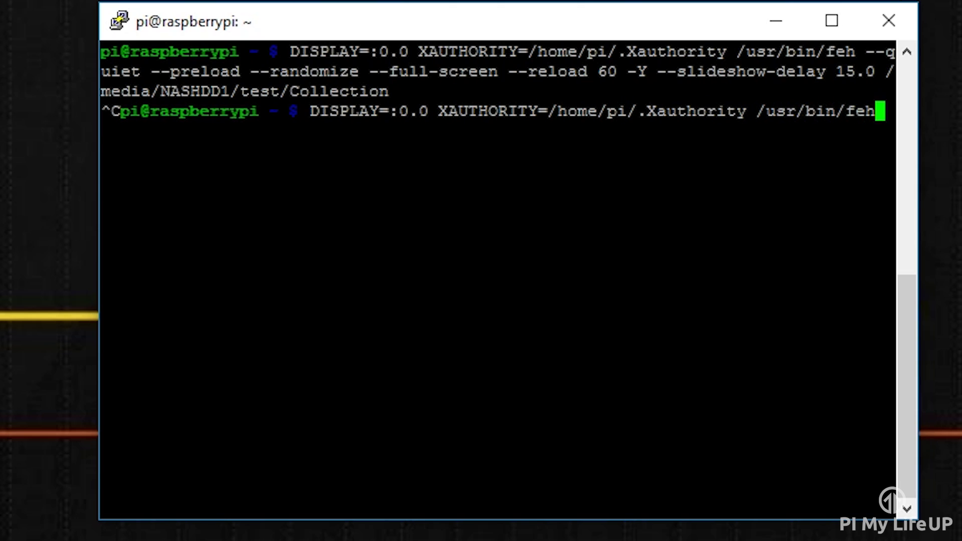
text( -q -p -Z -F -R 60 -Y -D )
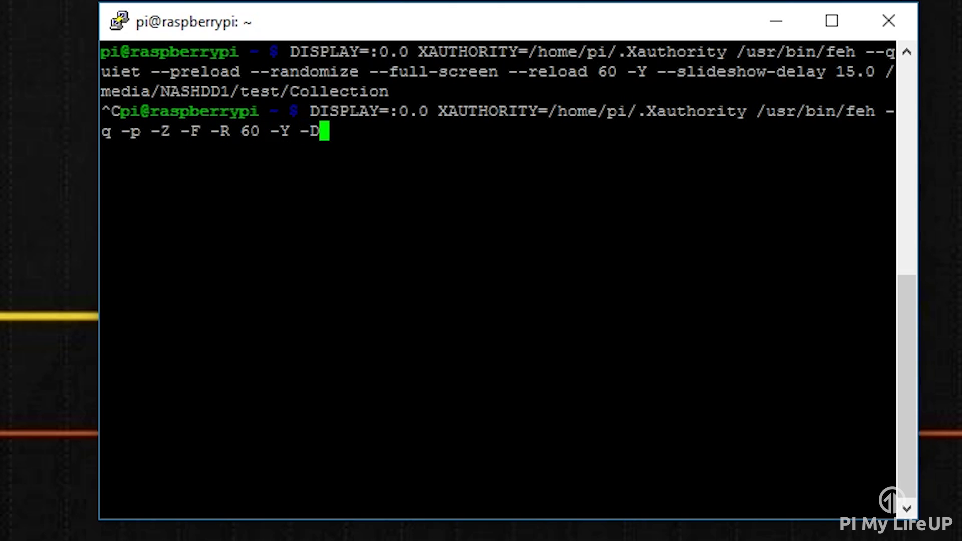
text(15.0 /media/NASHDD1/test/Collection)
key(Return)
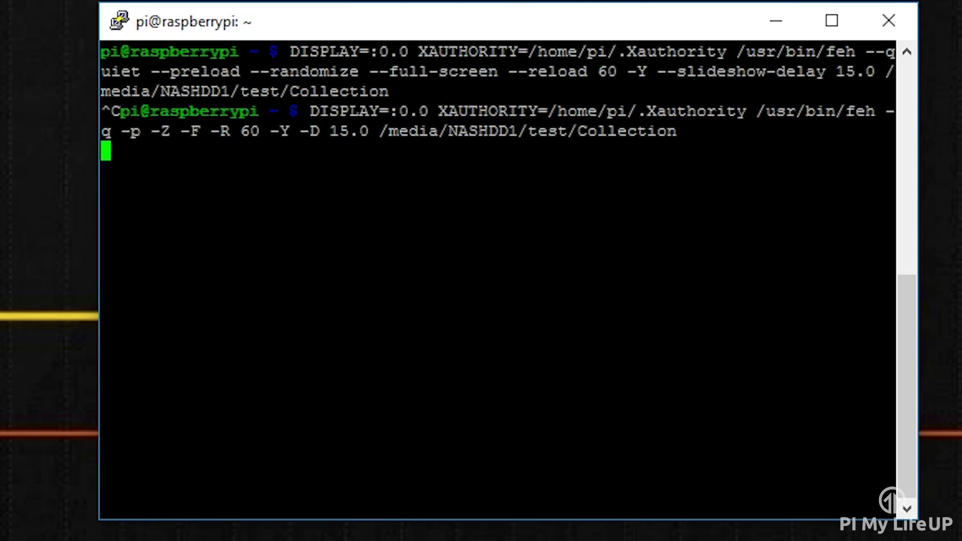
key(ctrl+c)
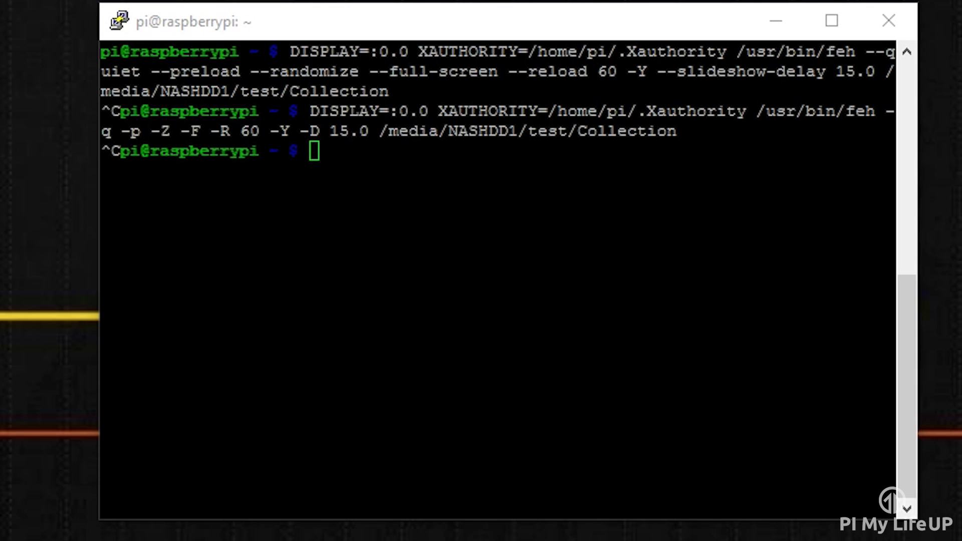
Enter sudo nano /home/pi/start-picture-frame.sh at the shell prompt.
text(sudo nan)
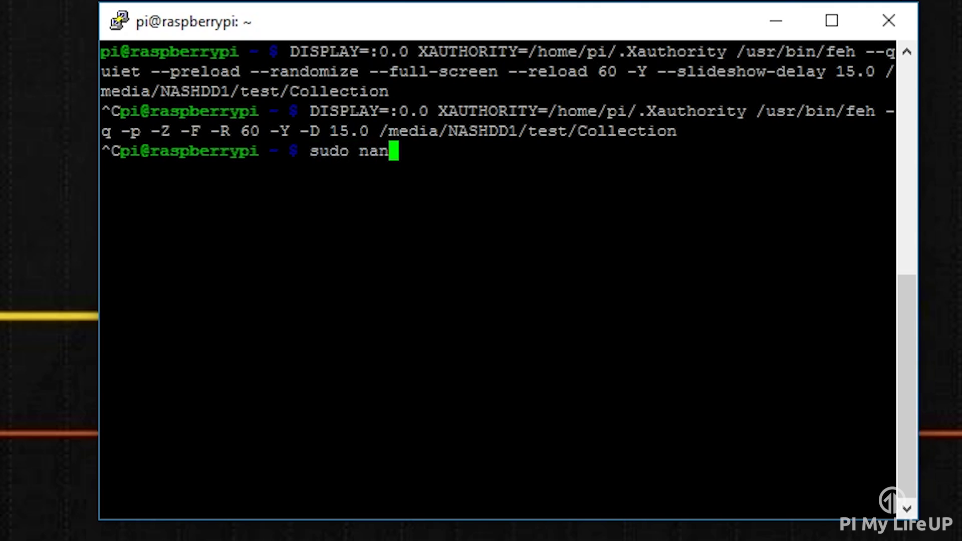
text(o /home/pi/)
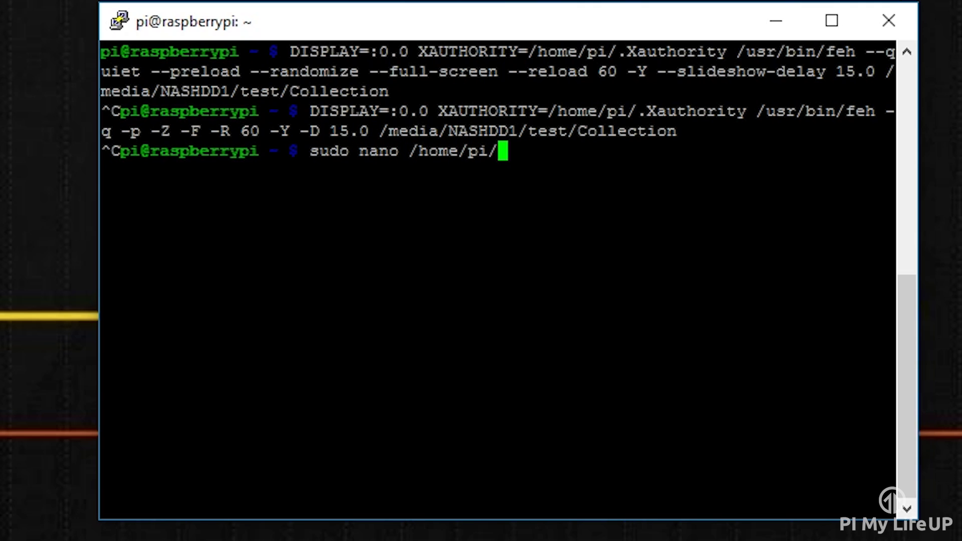
text(start-picture)
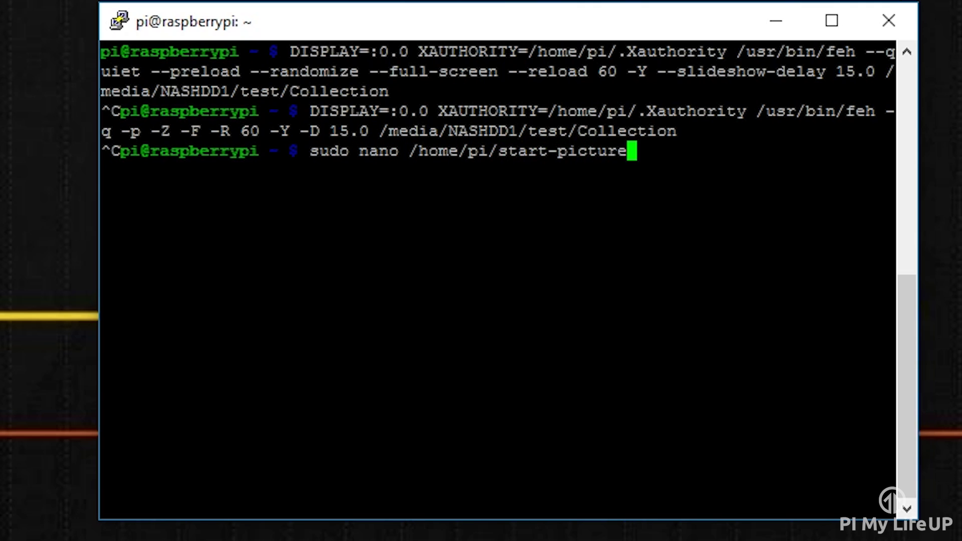
text(-frame.sh)
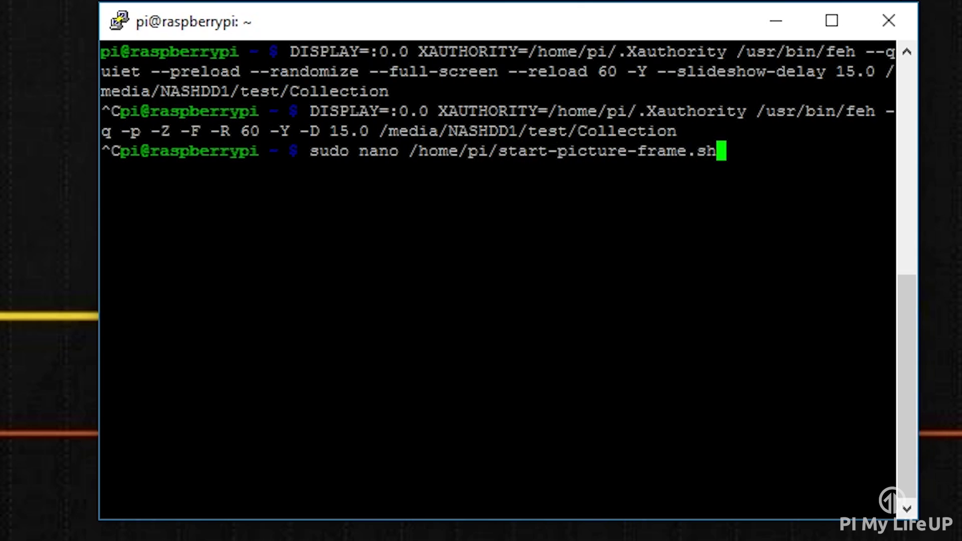
Write a #!/bin/bash script running the short-flag feh slideshow of /media/NASHDD1/test/Collection.
key(Return)
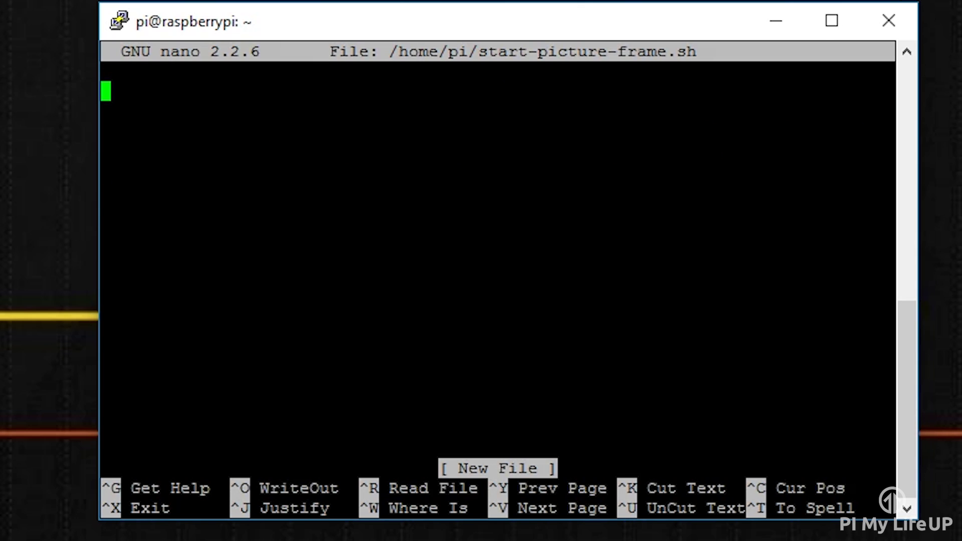
text(#!/)
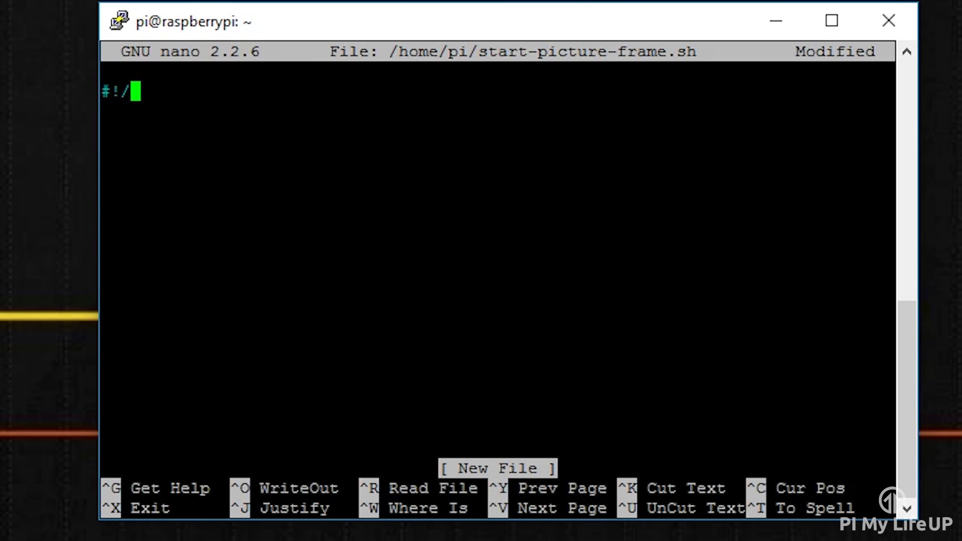
text(bin/bash)
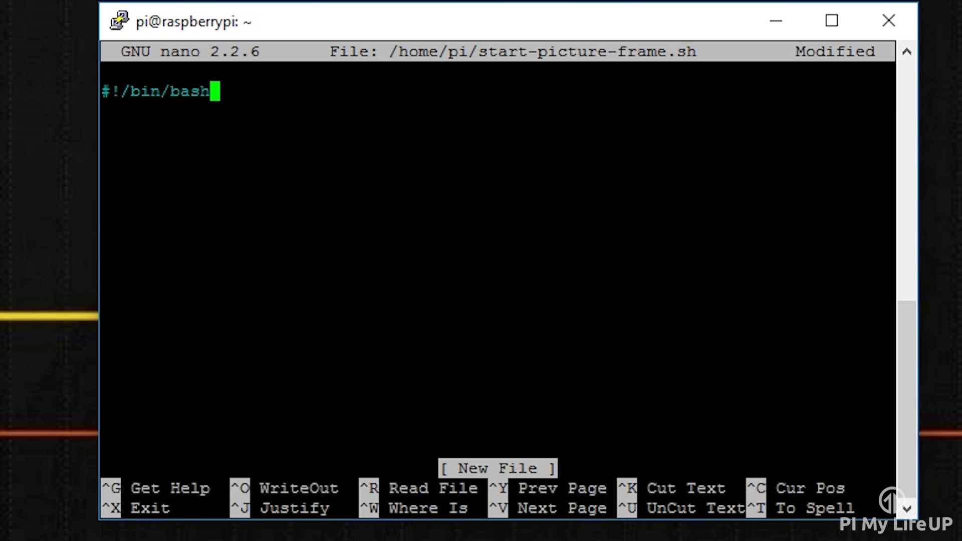
key(Return)
text(DISPL)
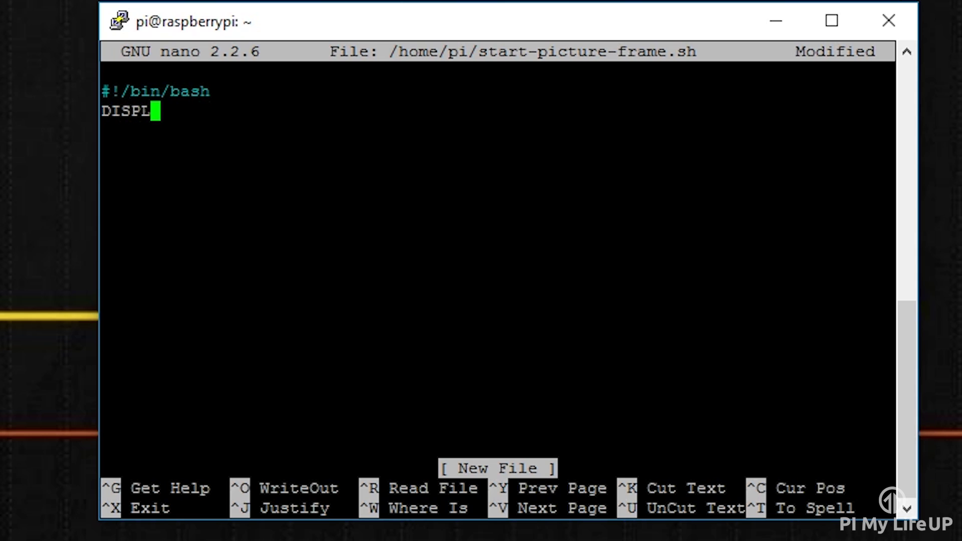
text(AY=)
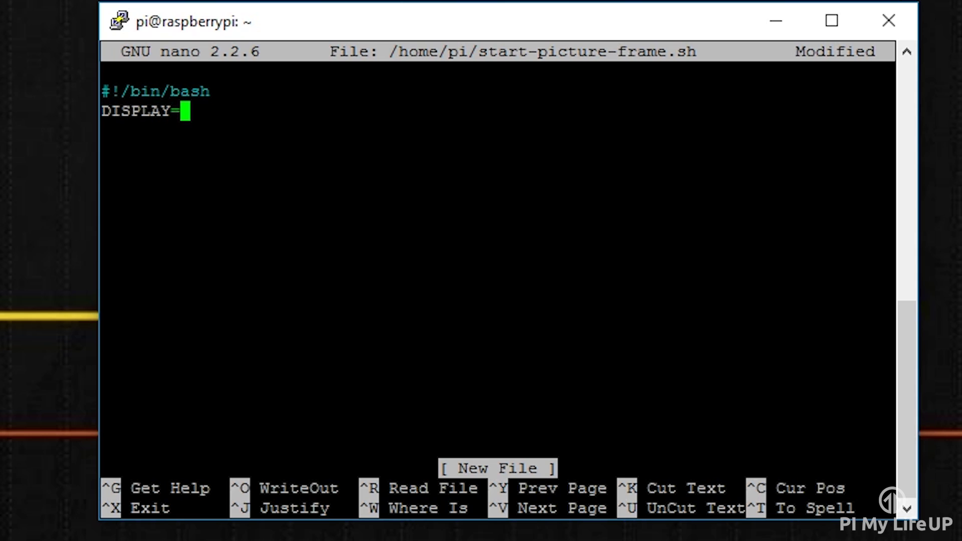
text(:0.0)
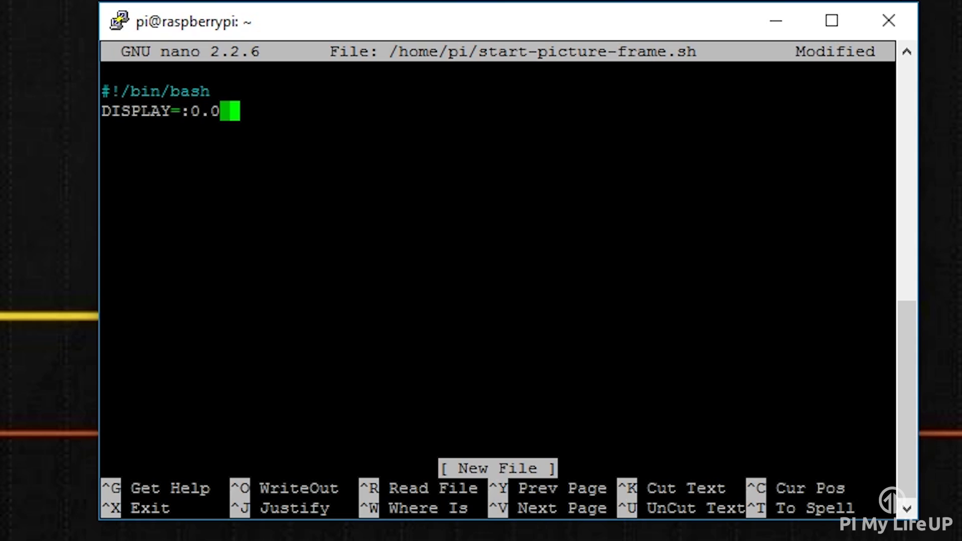
text( Xauthorit)
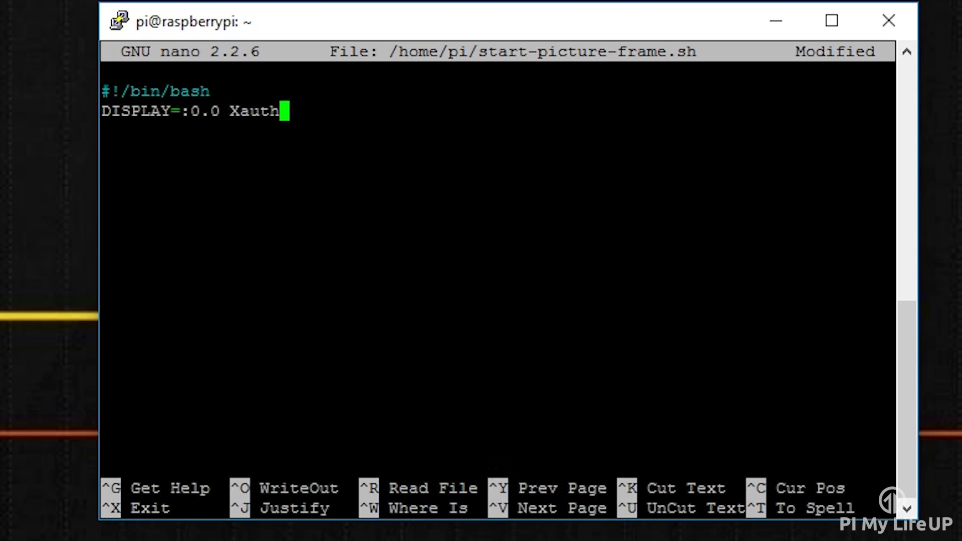
key(BackSpace)
key(BackSpace)
key(BackSpace)
key(BackSpace)
key(BackSpace)
key(BackSpace)
key(BackSpace)
key(BackSpace)
text(AUTHORITY=/HOME)
key(BackSpace)
key(BackSpace)
key(BackSpace)
key(BackSpace)
text(home/pi)
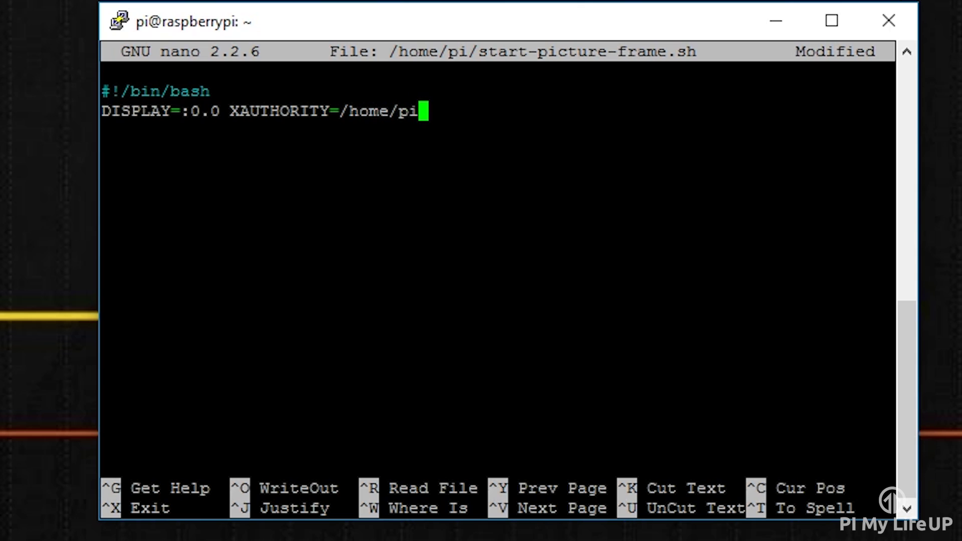
text(/.Xauthority)
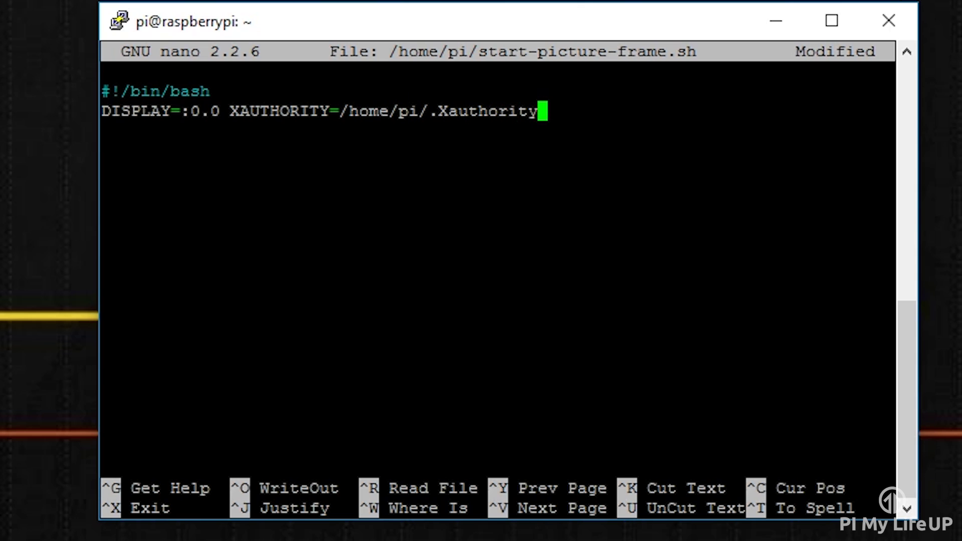
text( /usr/)
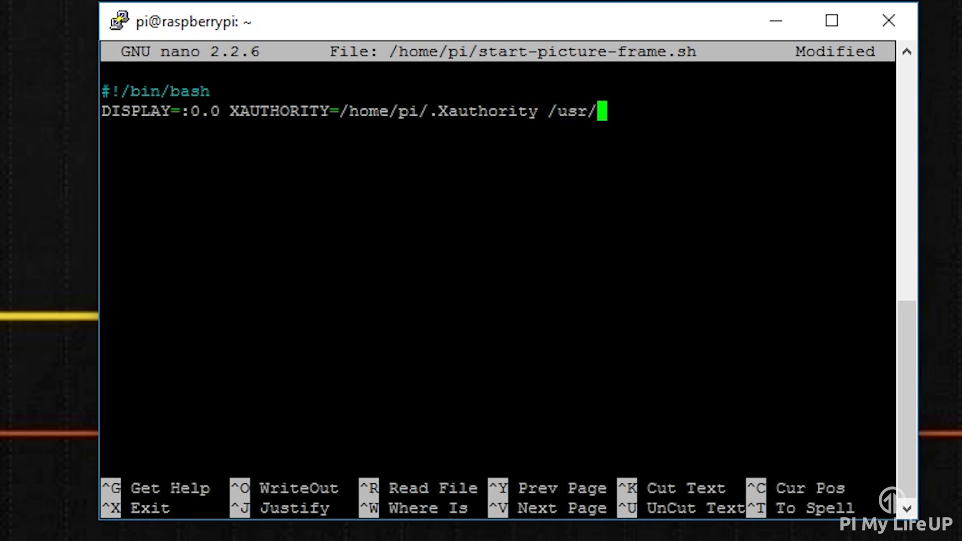
text(bin/feh)
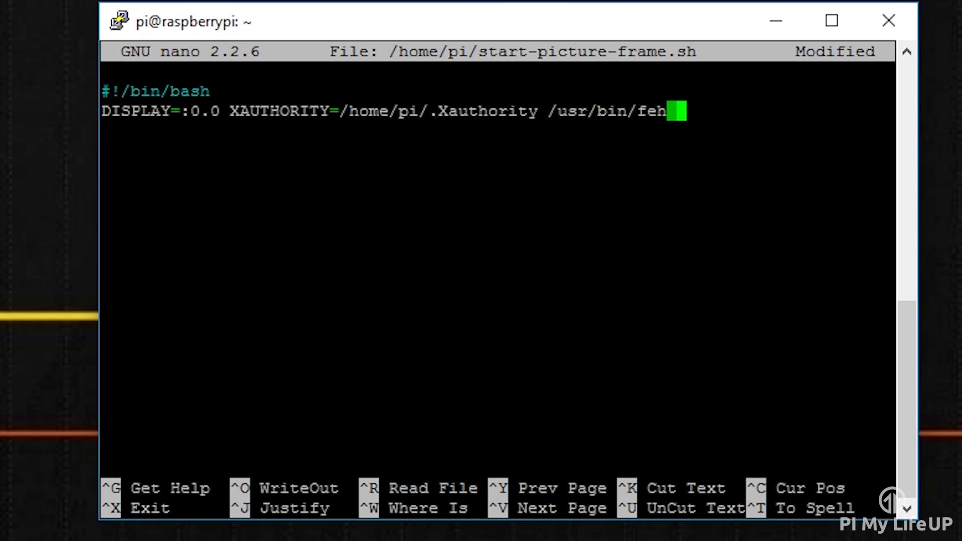
text( -q -p -Z -)
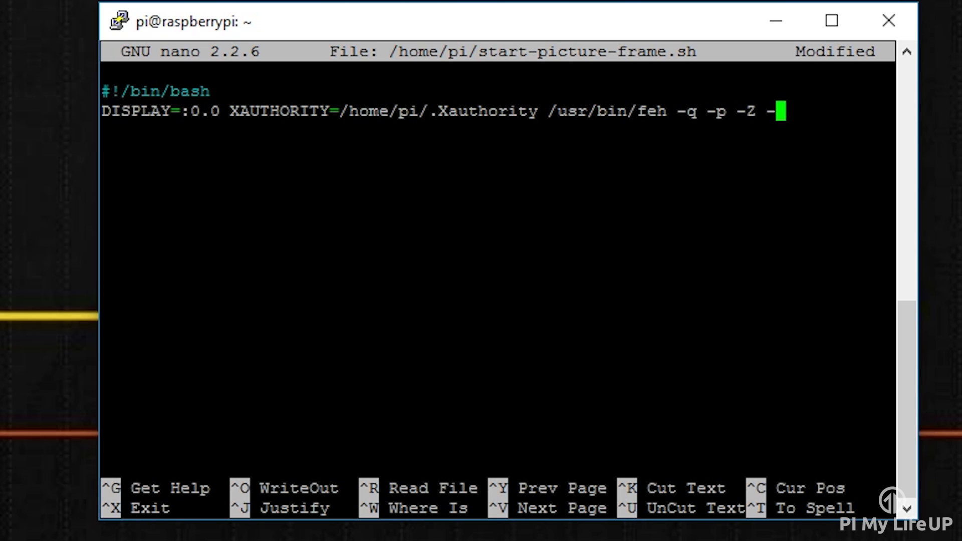
text(F -R 60)
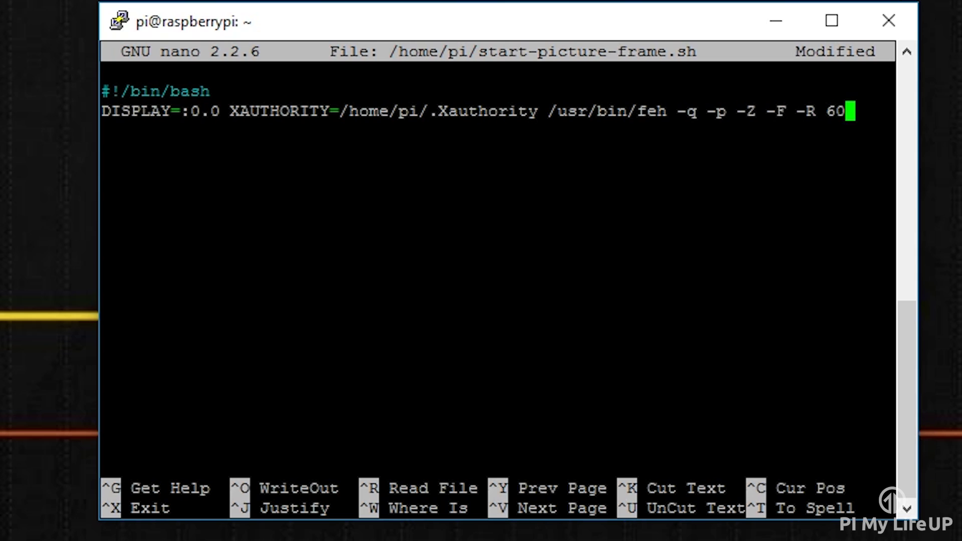
text( -Y -D 15.0)
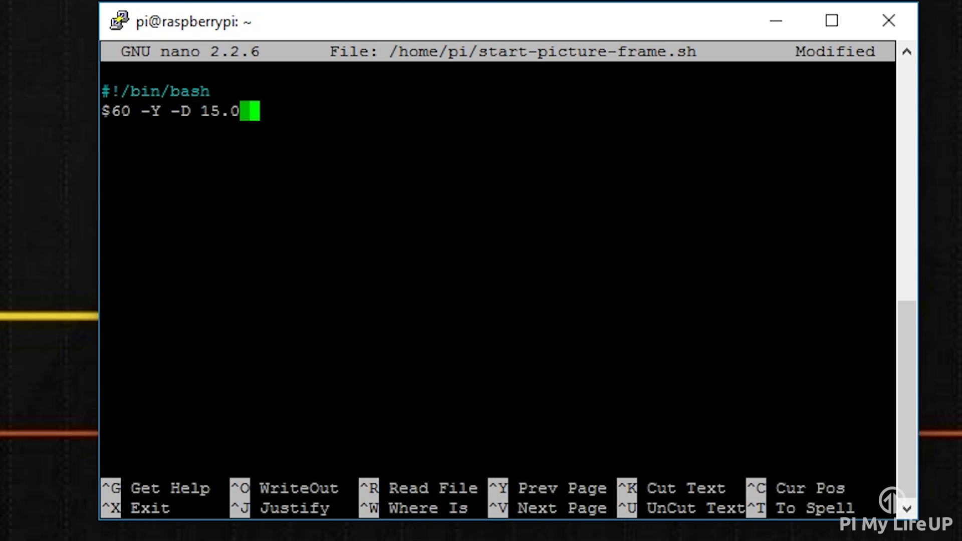
text( /media/NASHDD)
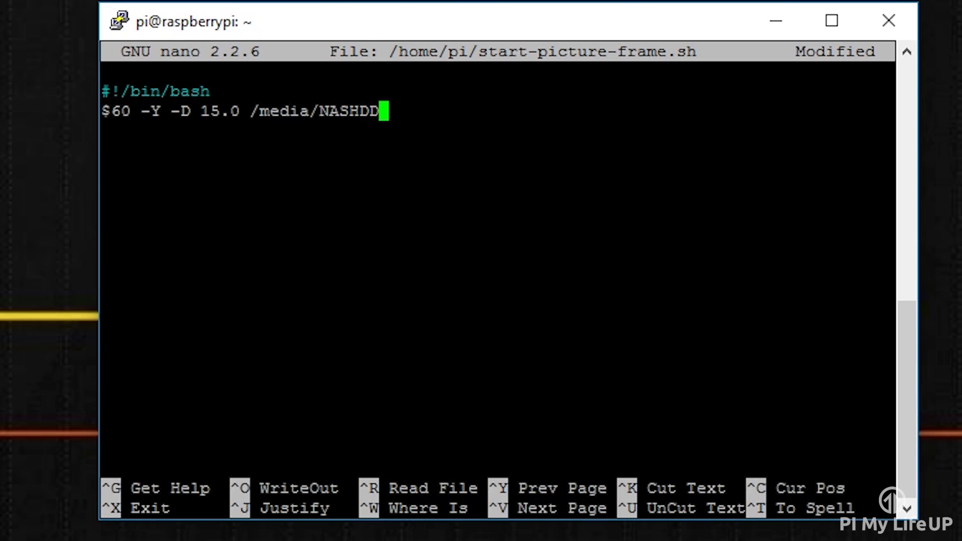
text(1/test)
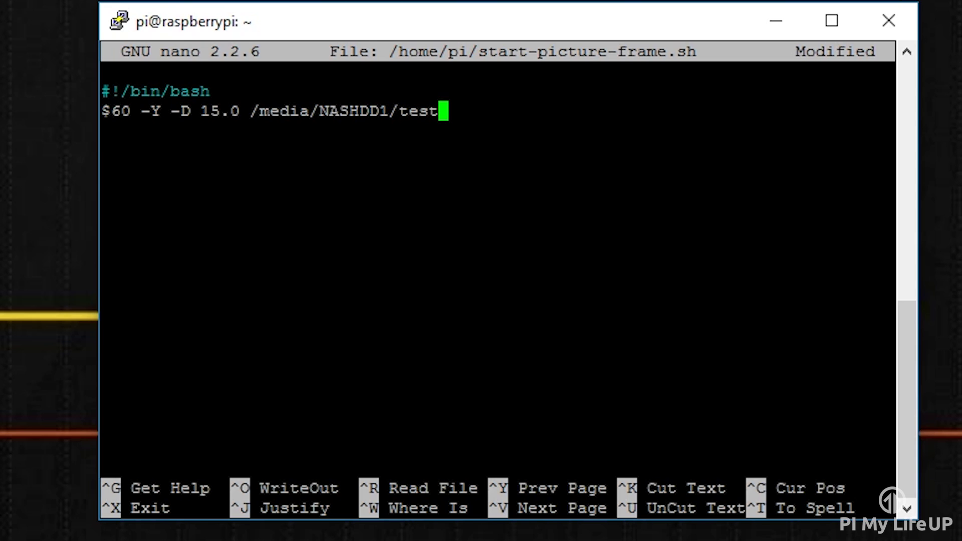
text(/Collection)
Save start-picture-frame.sh and exit nano.
key(ctrl+x)
key(y)
key(Return)
Clear the terminal, run sudo bash /home/pi/start-picture-frame.sh, then interrupt it.
text(clear)
key(Return)
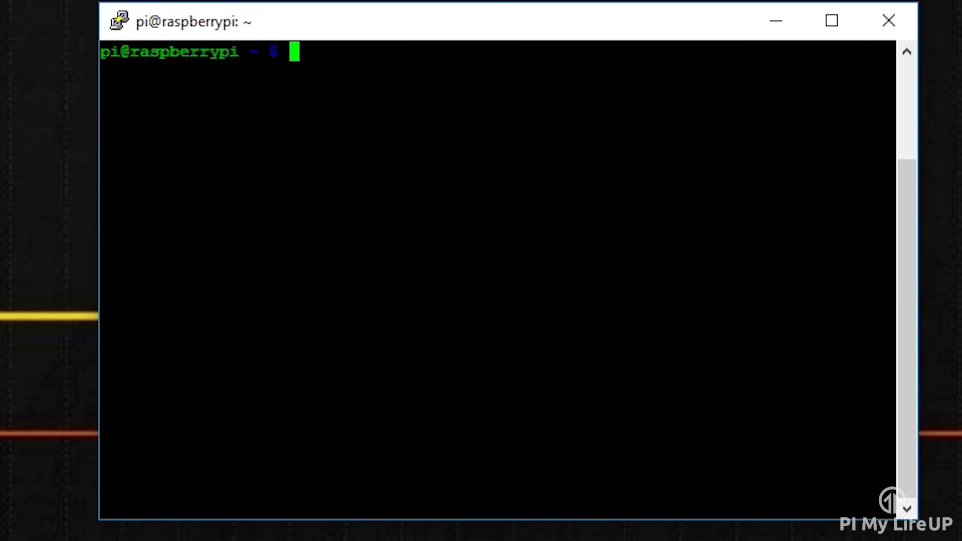
text(sudo bash /)
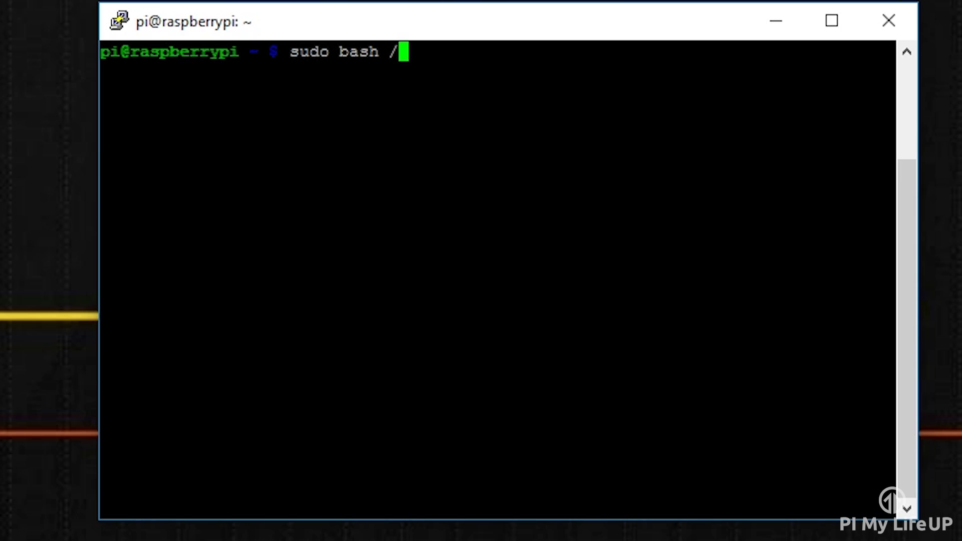
text(home/pi/)
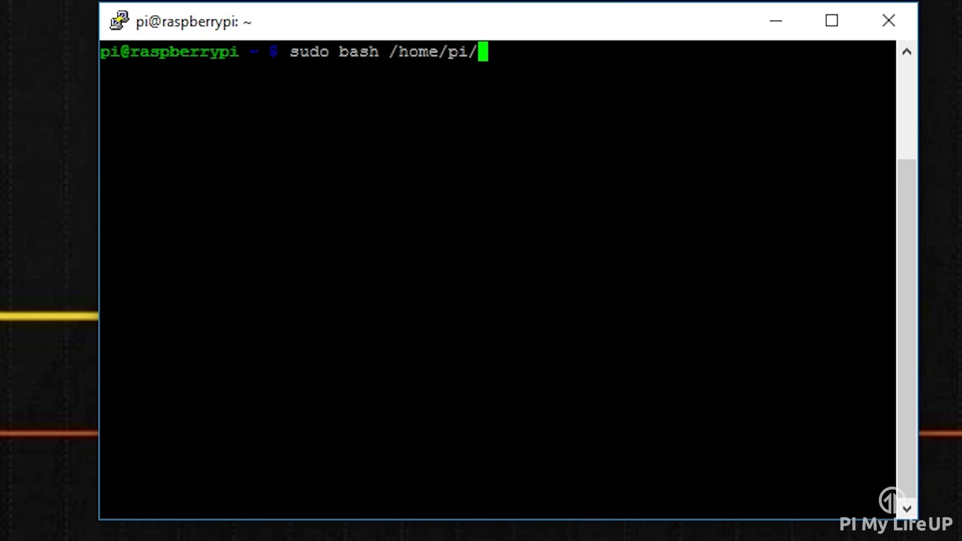
text(start-picture)
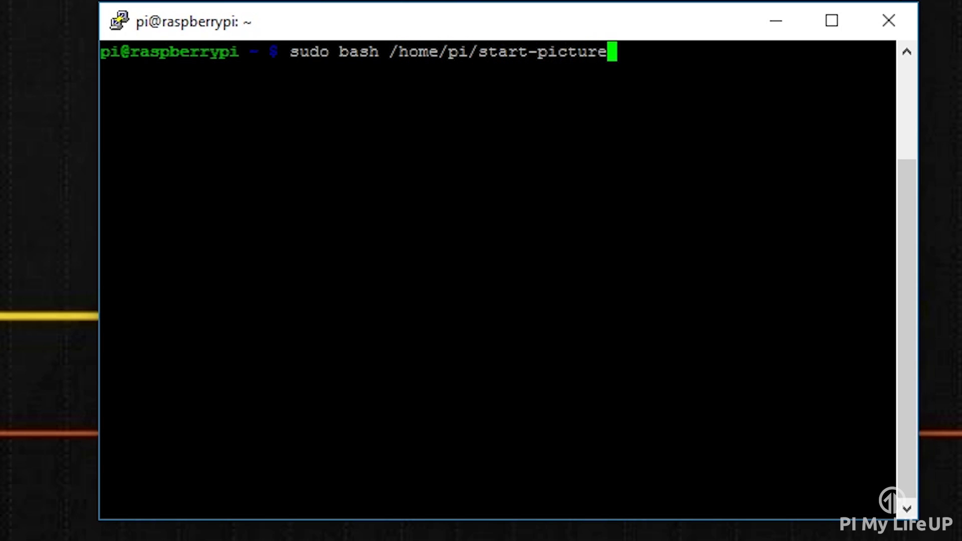
text(-frame.sh)
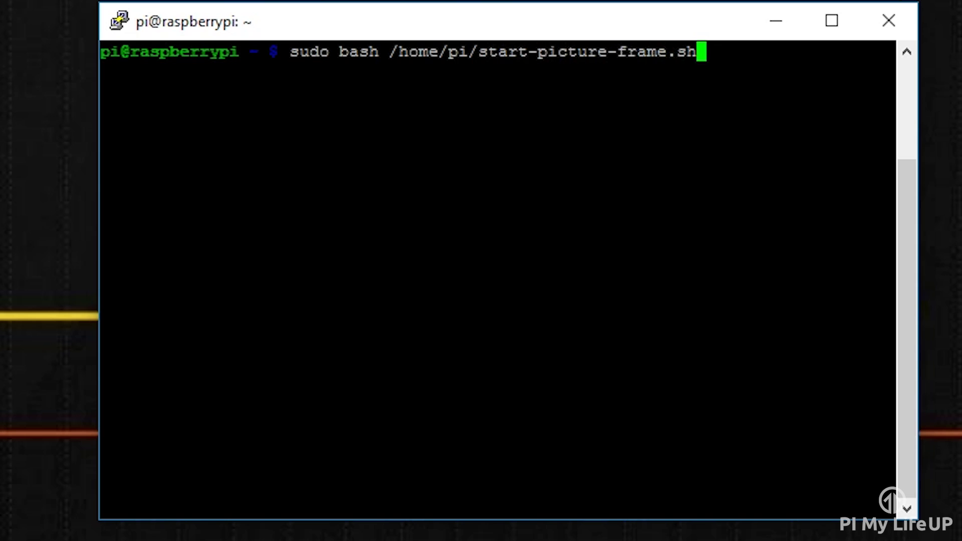
key(Return)
key(ctrl+c)
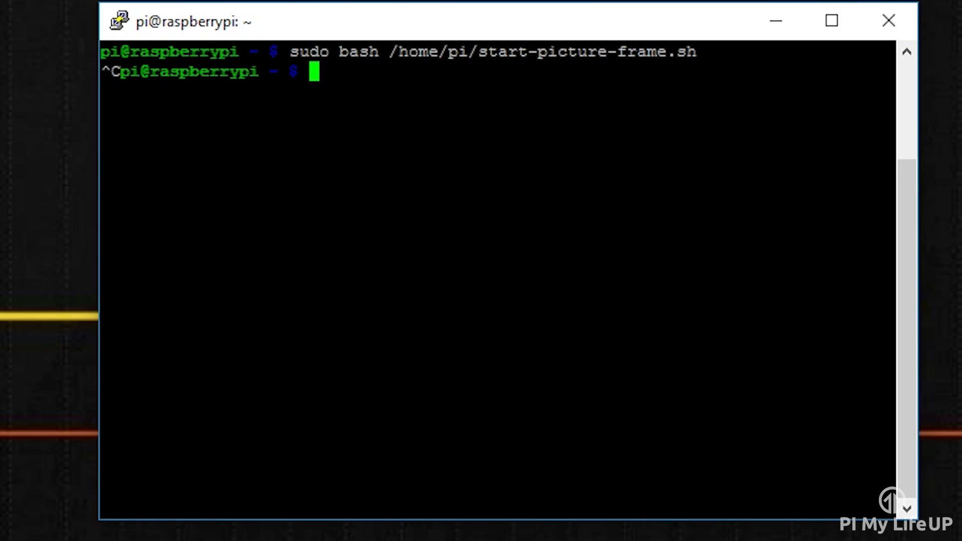
In /etc/rc.local, add sleep 10 and sudo bash /home/pi/start-picture-frame.sh above exit 0.
text(sudo )
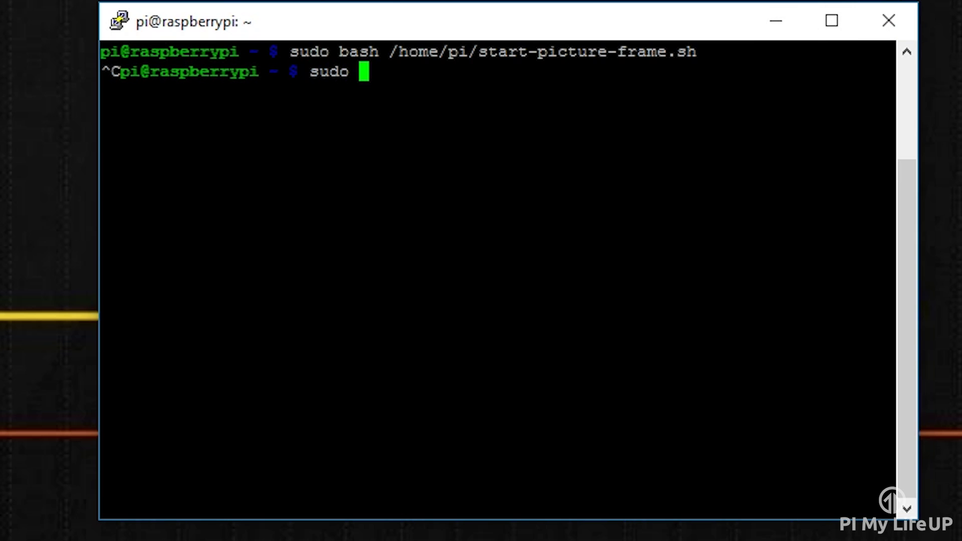
text(nano /etc/rc.local)
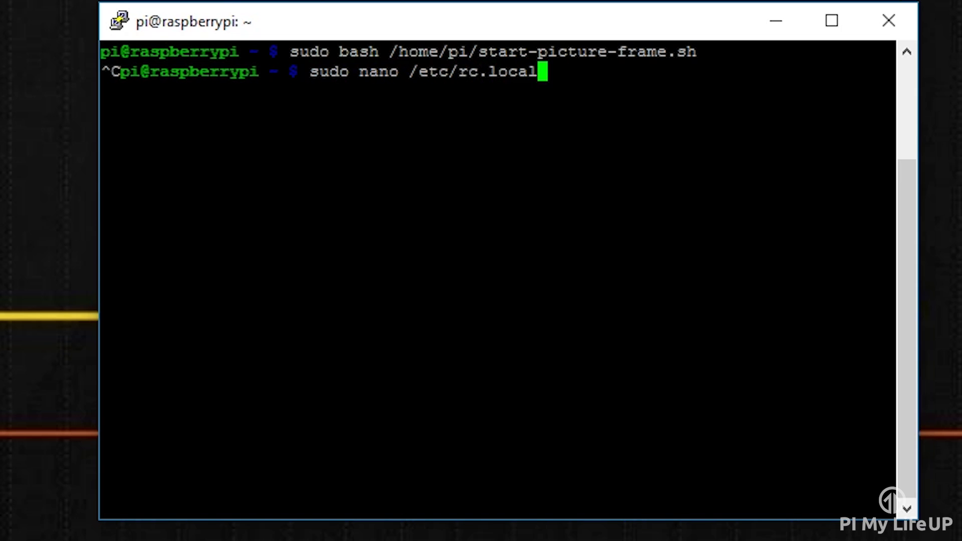
key(Return)
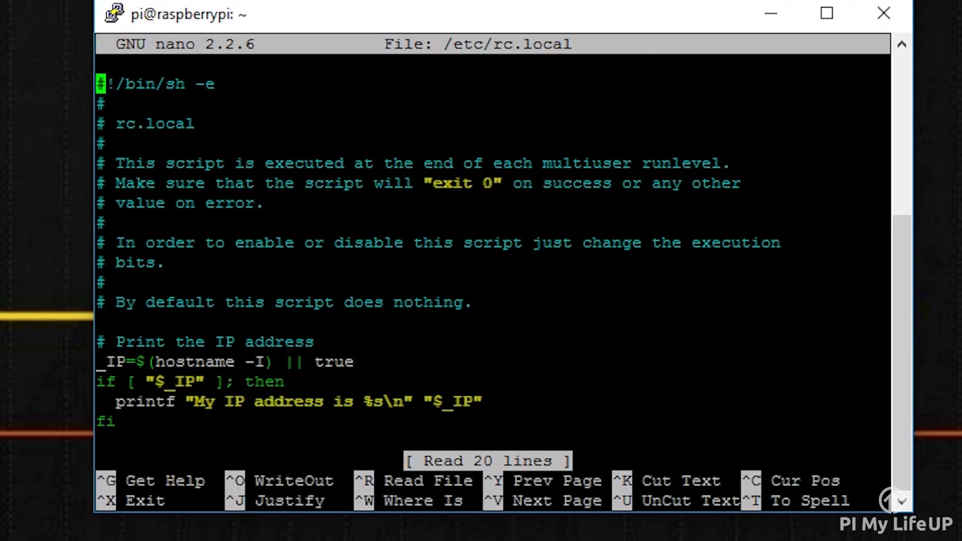
key(Down)
key(Down)
key(Down)
key(Down)
key(Down)
key(Down)
key(Down)
key(Down)
key(Down)
key(Down)
key(Down)
key(Down)
key(Down)
key(Down)
key(Down)
key(Down)
key(Down)
key(Down)
key(Down)
key(Up)
text(slee)
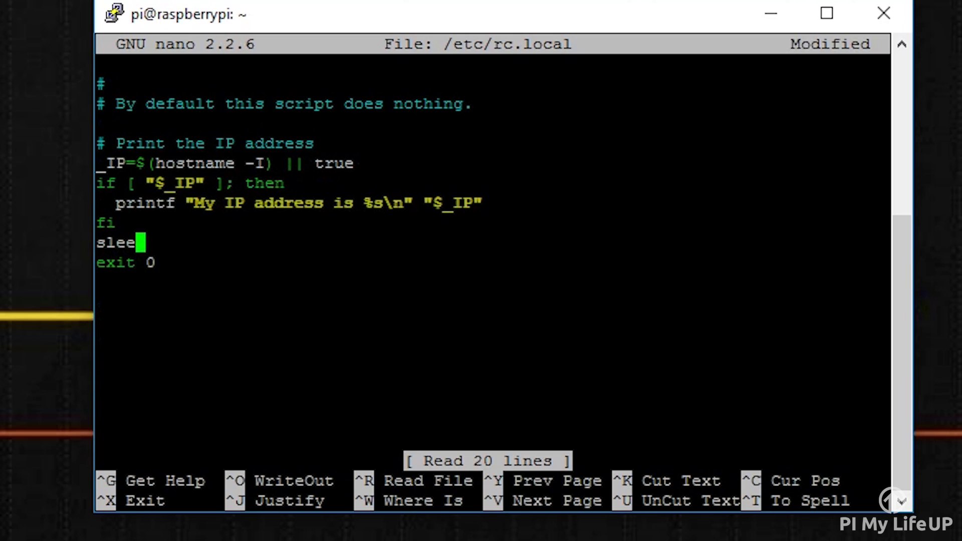
text(p 10)
key(Return)
text(sudo bash /hom)
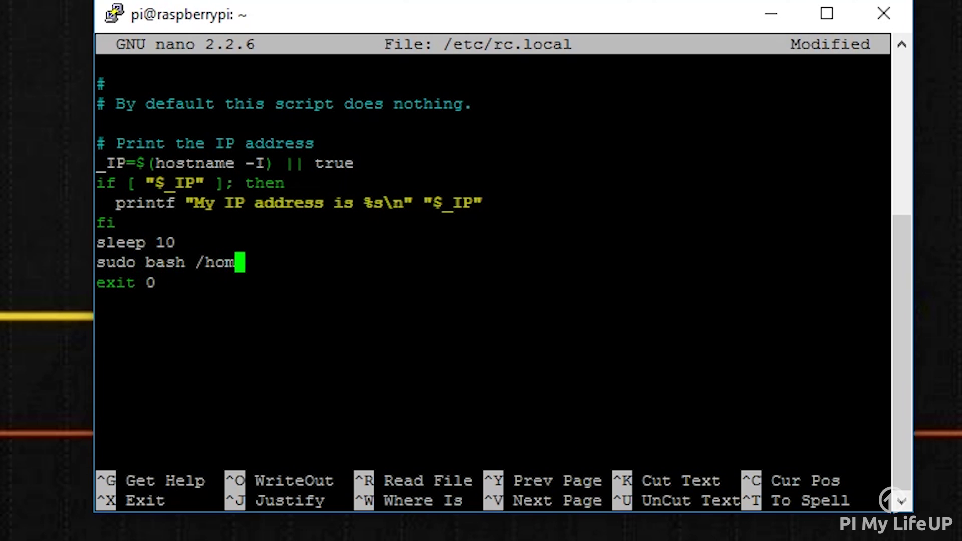
text(e/pi/start)
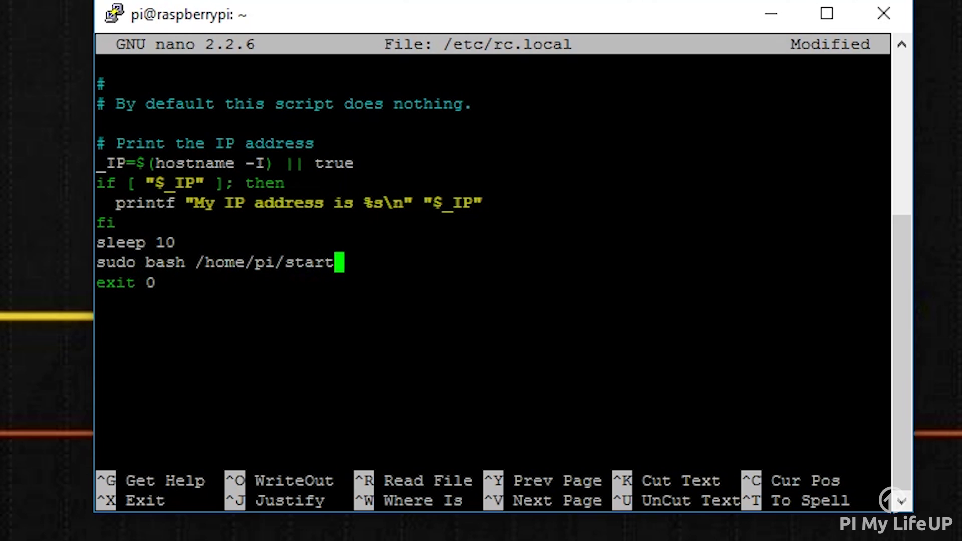
text(-picture-f)
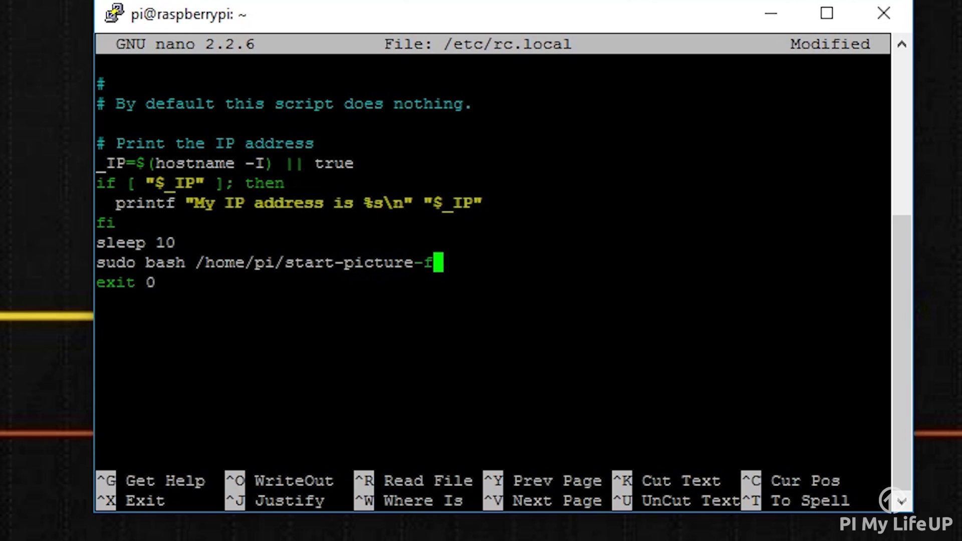
text(rame.sh)
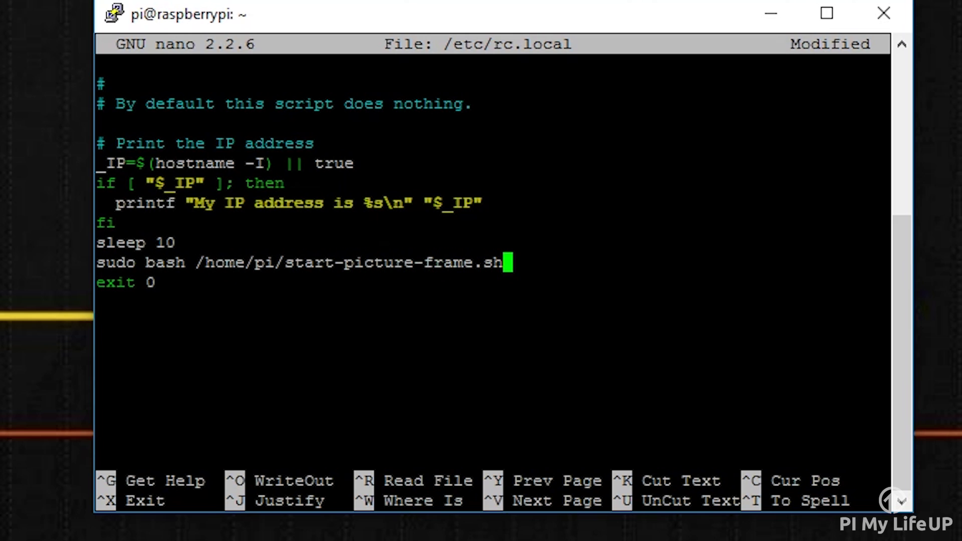
Save rc.local, exit nano, and reboot the Pi with sudo reboot.
key(ctrl+o)
key(Return)
key(ctrl+x)
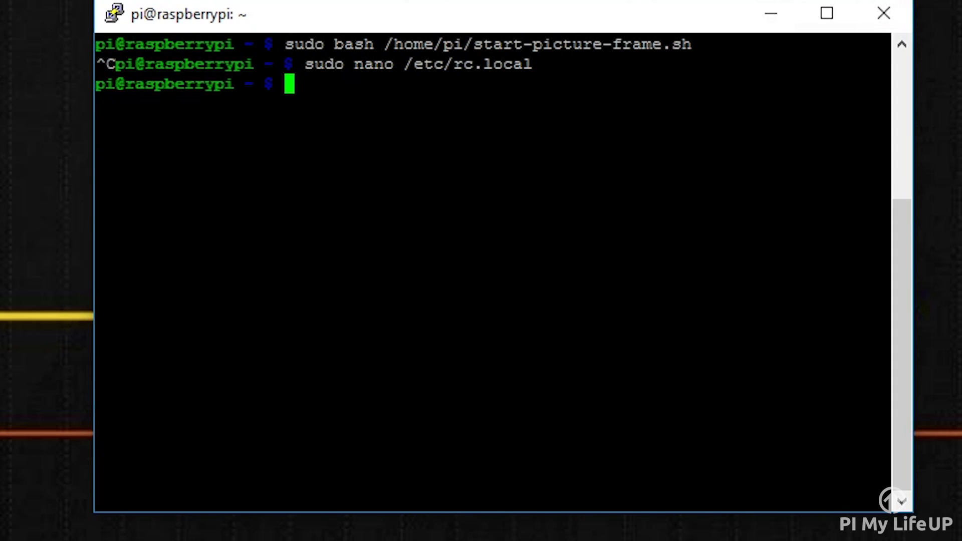
text(sudo reboot)
key(Return)
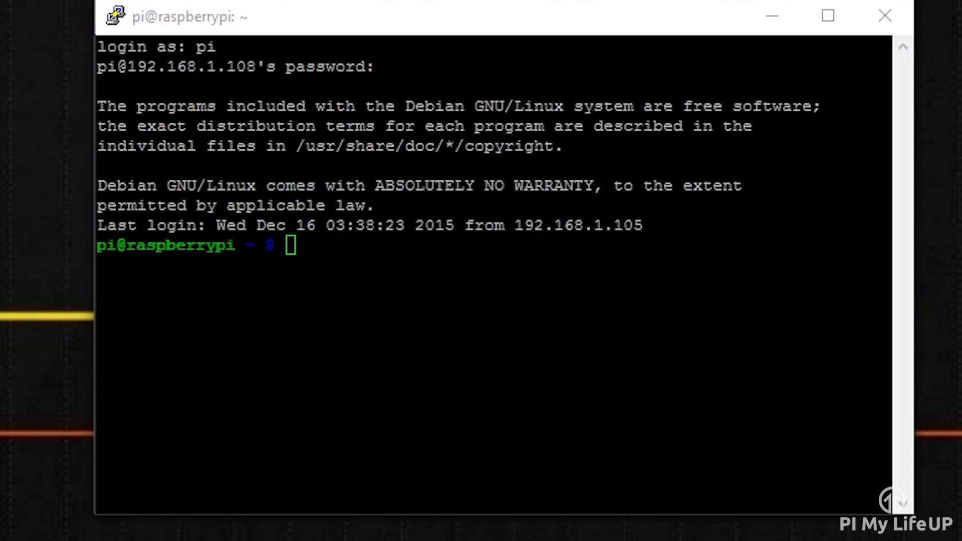
Stop the boot-started feh slideshow with sudo pkill feh.
text(sudo )
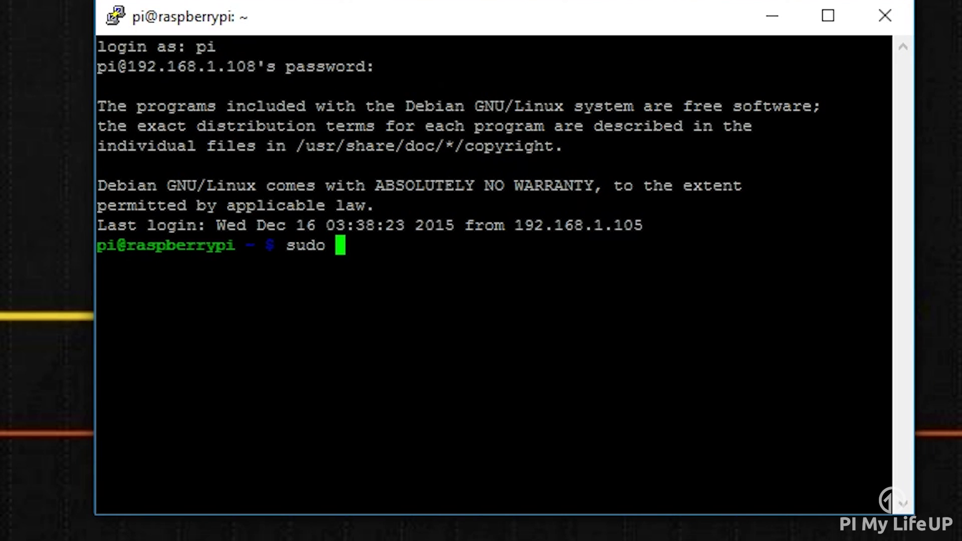
text(pkill feh)
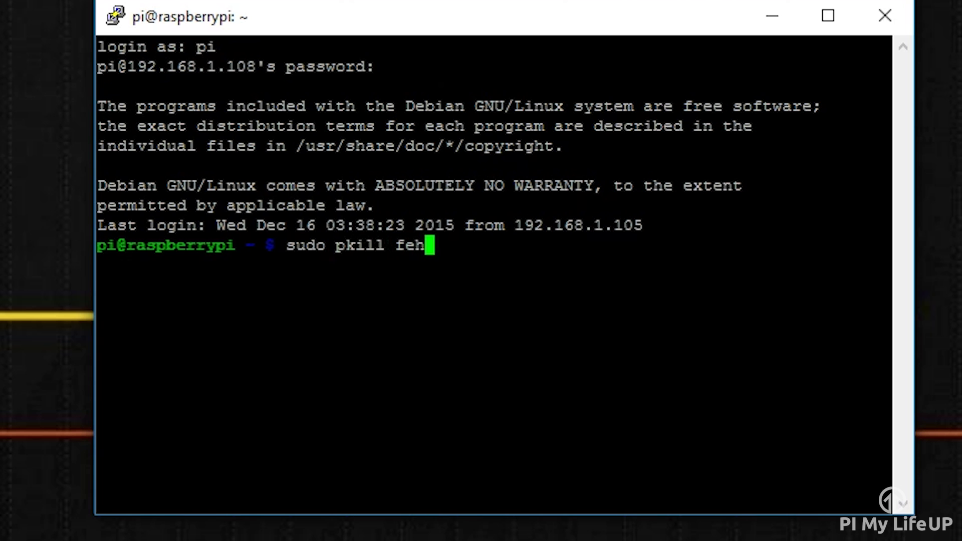
key(Return)
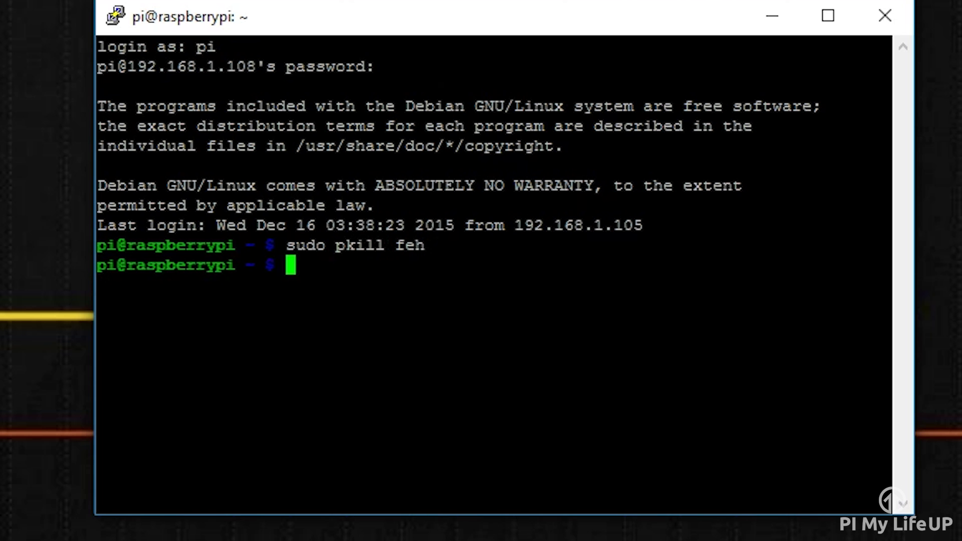